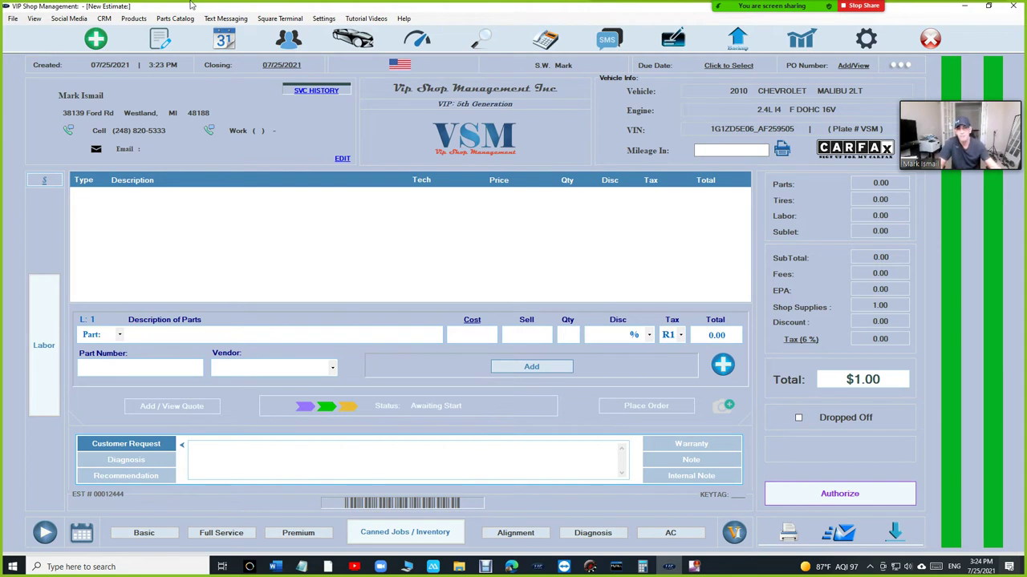
- Run Help > Check For Update and confirm the shop software is up to date
{"action": "left_click", "coordinate": [400, 19]}
{"action": "left_click", "coordinate": [418, 46]}
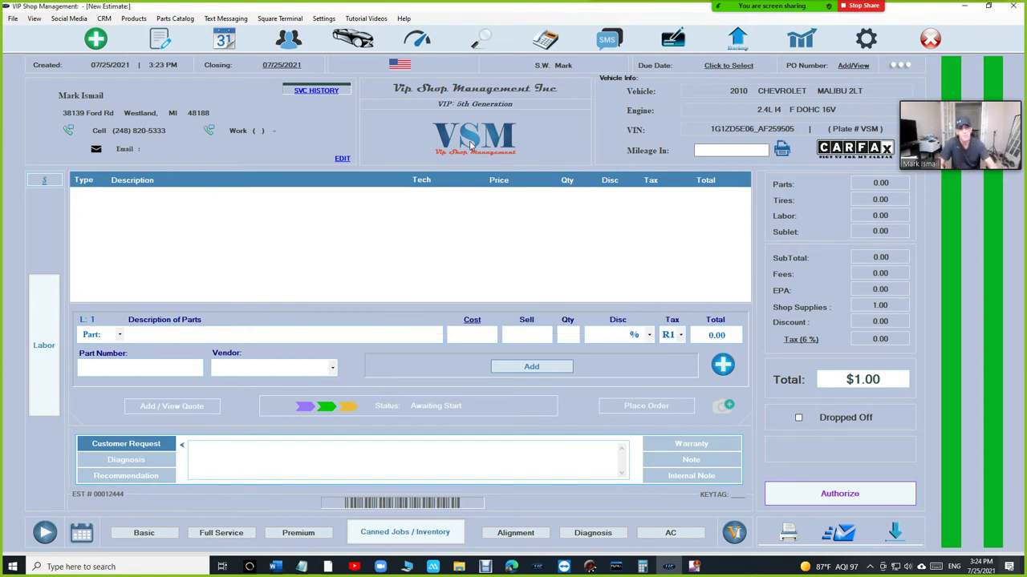
- View the Nexpart Buyer Hub sign-up page, exit it, and bring the Parts Catalog menu back up
{"action": "left_click", "coordinate": [169, 21]}
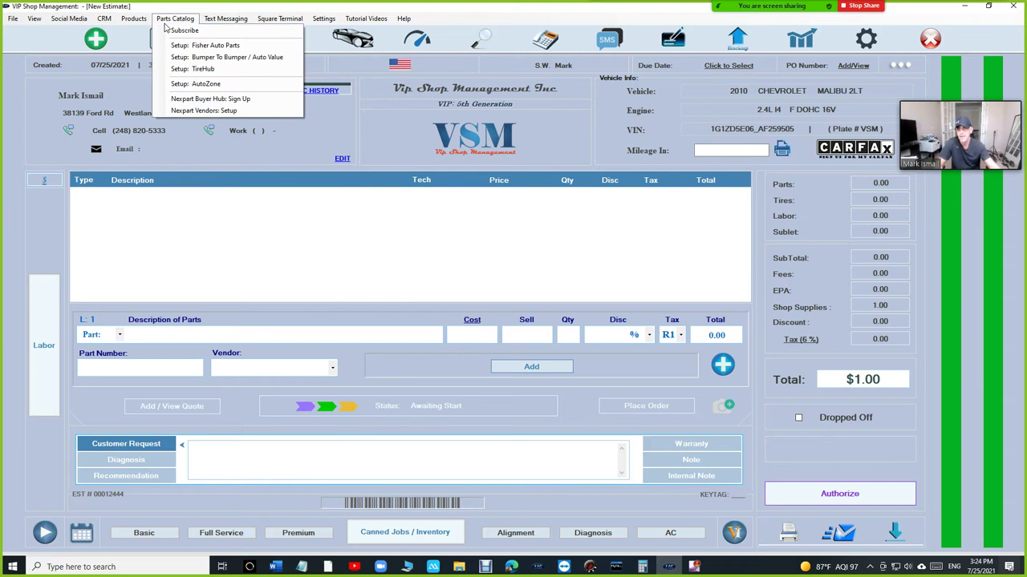
{"action": "left_click", "coordinate": [182, 100]}
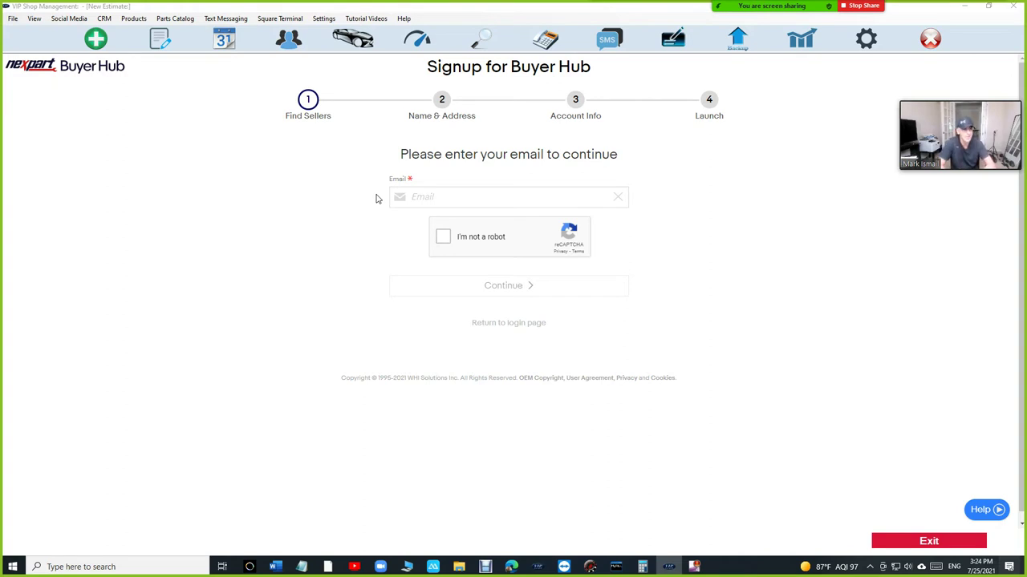
{"action": "left_click", "coordinate": [929, 541]}
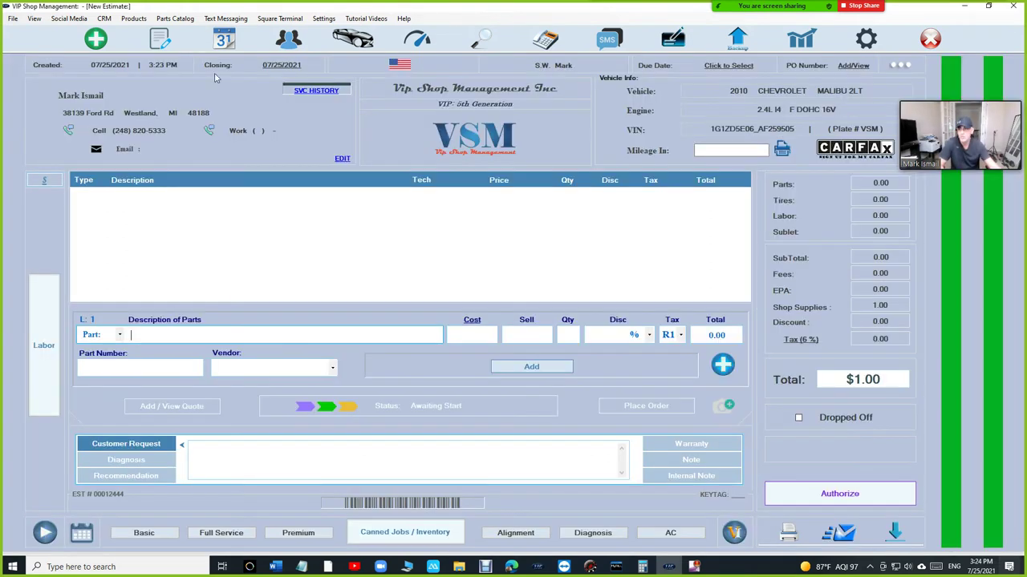
{"action": "left_click", "coordinate": [182, 20]}
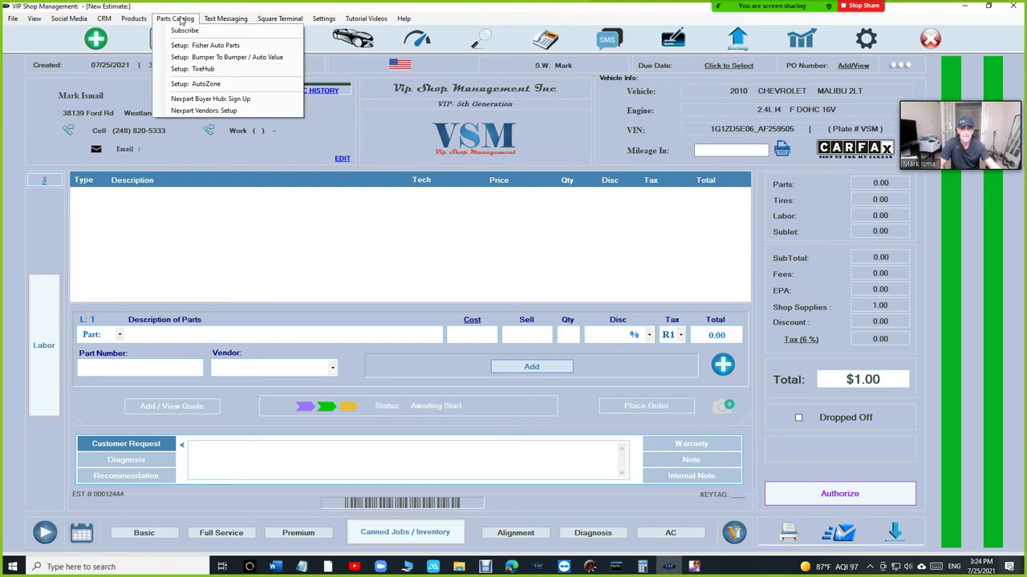
- Test the SourceIT connection under the Buyer Hub tab of Nexpart Vendors Setup, then close setup
{"action": "left_click", "coordinate": [189, 111]}
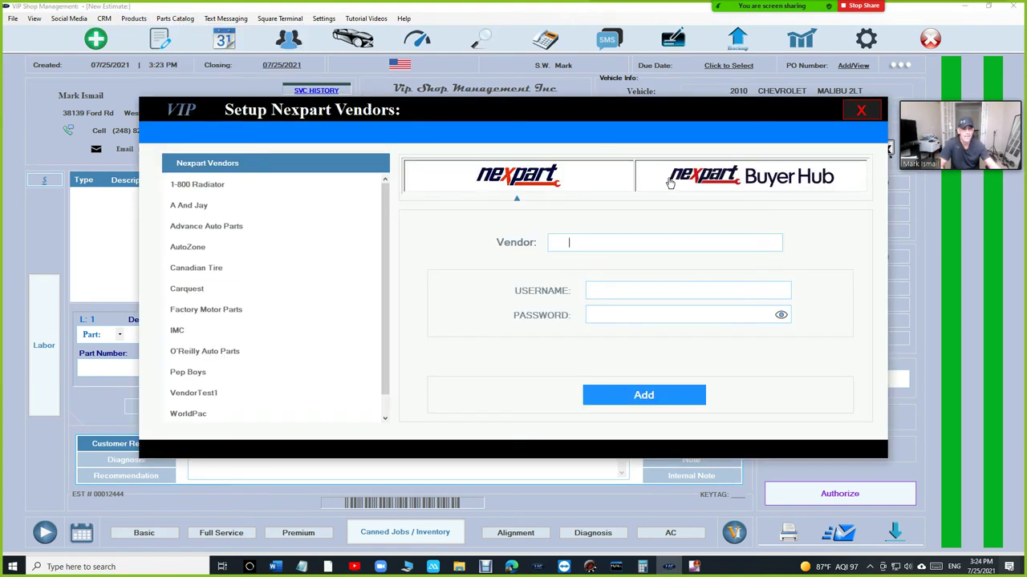
{"action": "left_click", "coordinate": [698, 182]}
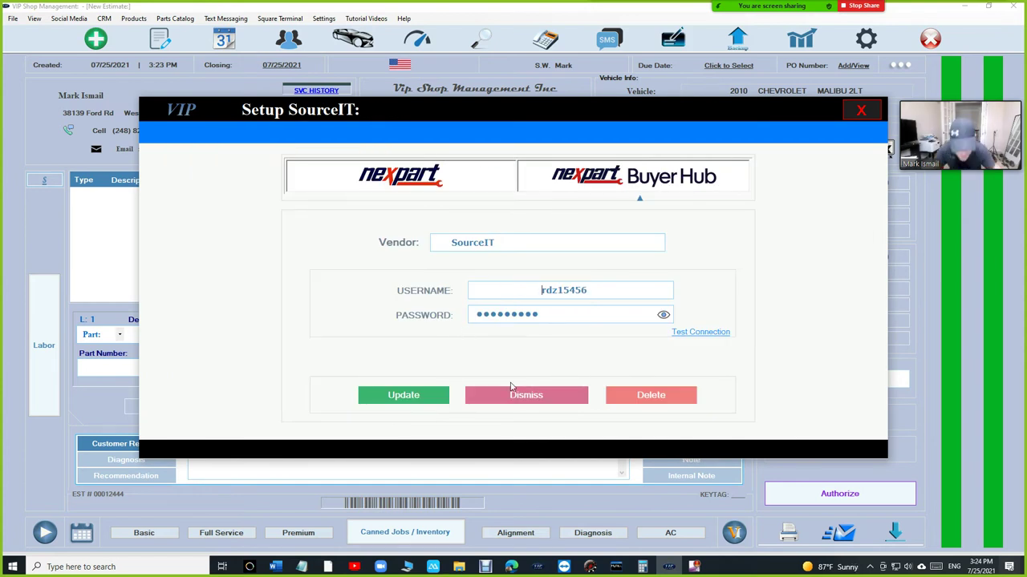
{"action": "left_click", "coordinate": [695, 332]}
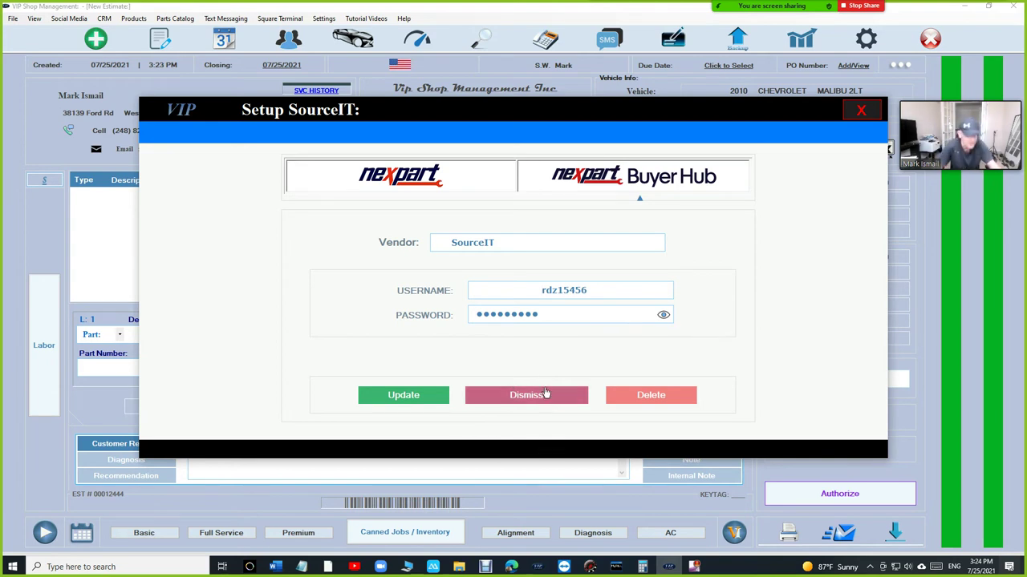
{"action": "left_click", "coordinate": [548, 395]}
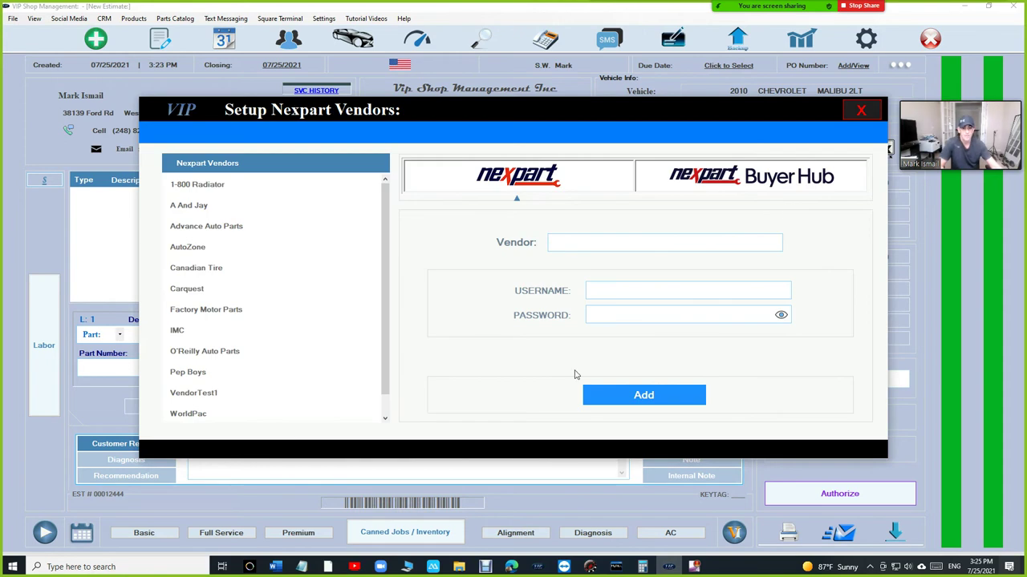
{"action": "left_click", "coordinate": [861, 108]}
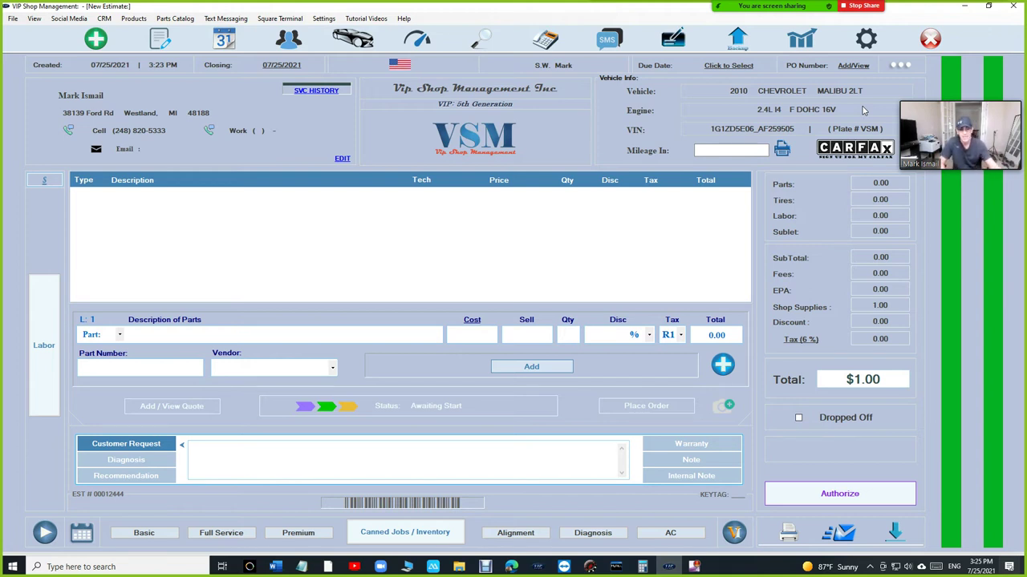
- Launch the Nexpart Buyer Hub catalog from the estimate's blue plus button
{"action": "left_click", "coordinate": [728, 364]}
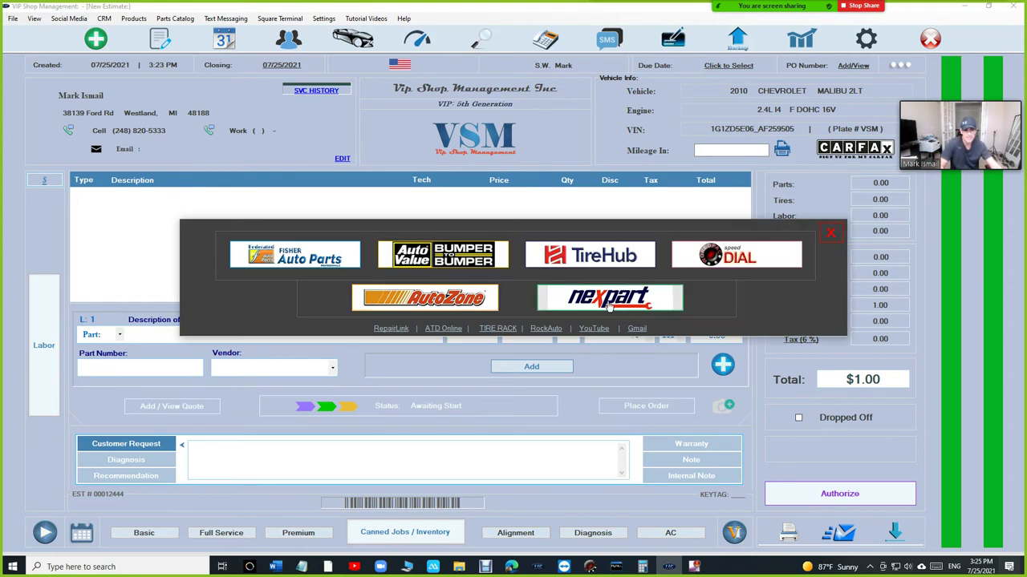
{"action": "left_click", "coordinate": [614, 304]}
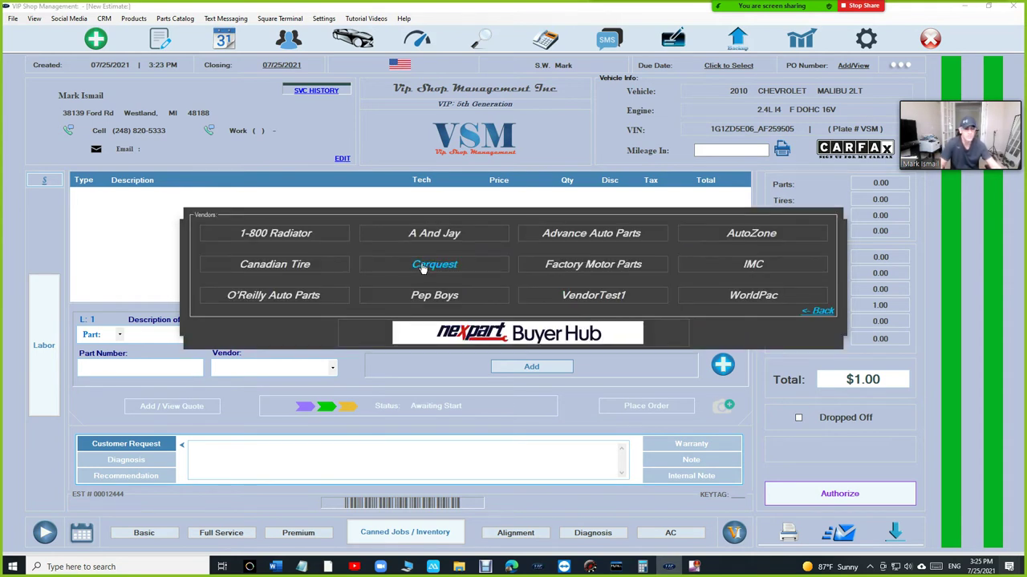
{"action": "left_click", "coordinate": [510, 337]}
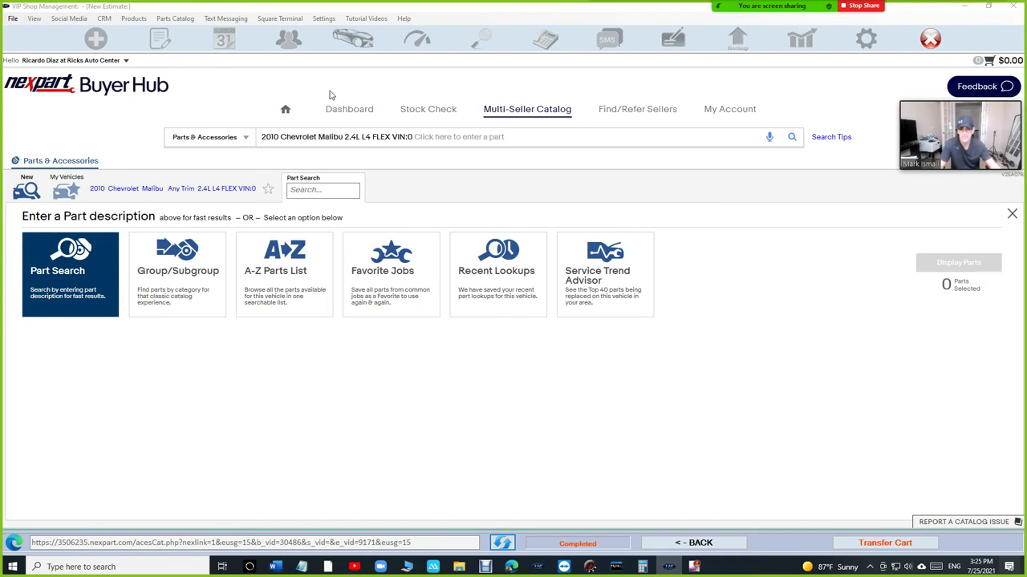
- Search 'start' and choose Starter Motor to list 19 starters for the Malibu 2.4L
{"action": "left_click", "coordinate": [437, 136]}
{"action": "type", "text": "start"}
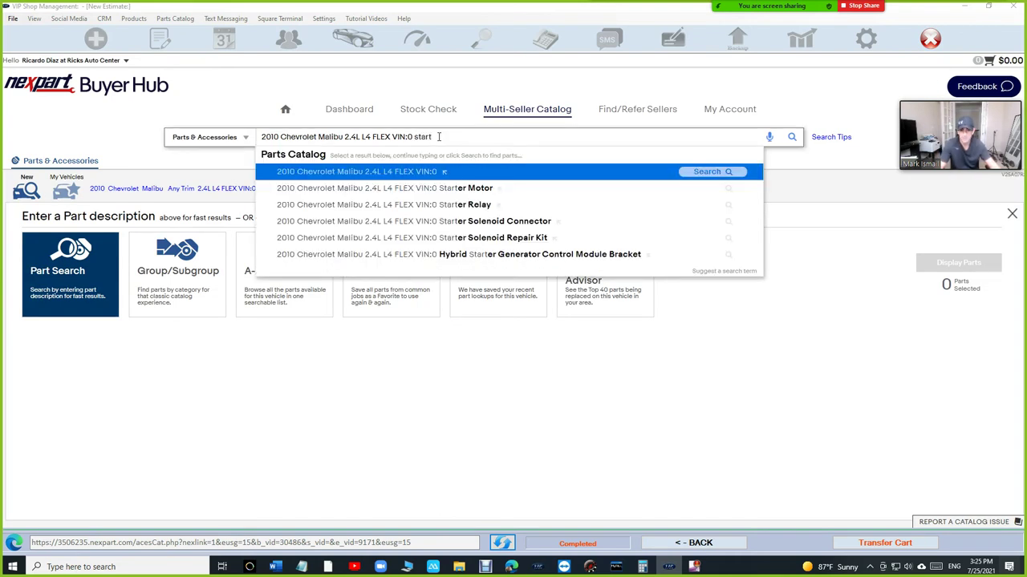
{"action": "left_click", "coordinate": [465, 189]}
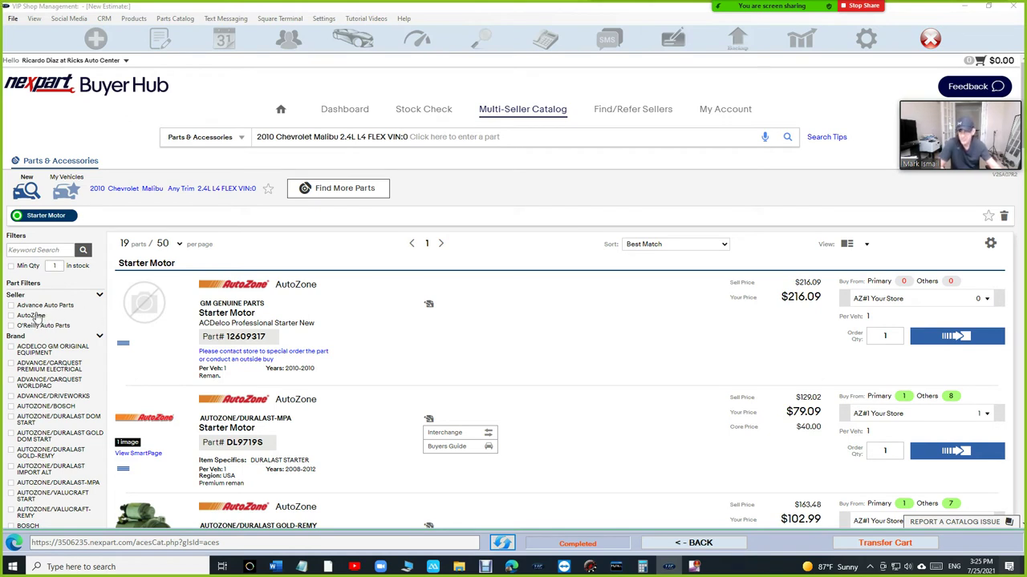
{"action": "scroll", "coordinate": [688, 322], "scroll_direction": "down", "scroll_amount": 1}
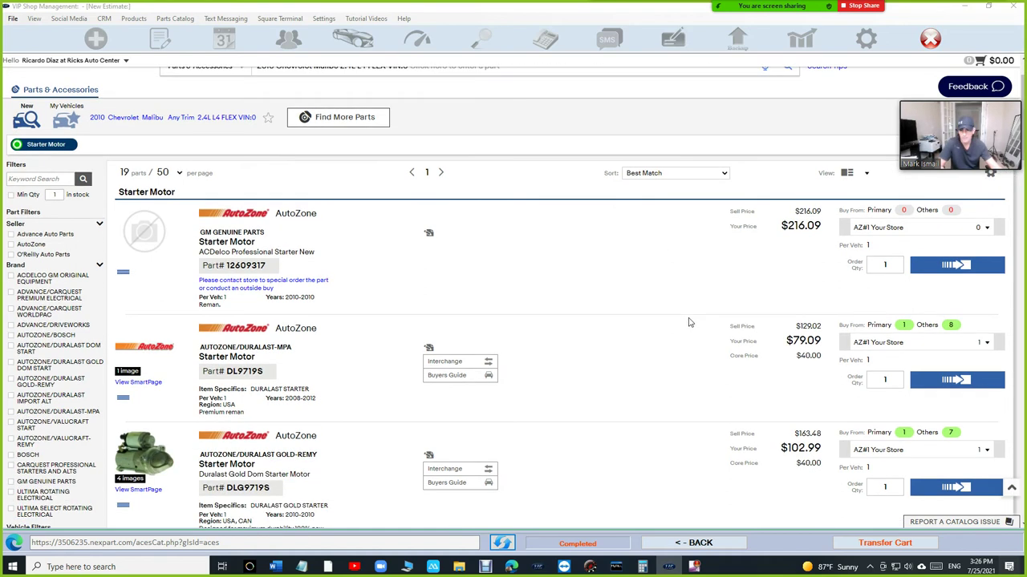
{"action": "scroll", "coordinate": [688, 322], "scroll_direction": "down", "scroll_amount": 2}
{"action": "scroll", "coordinate": [543, 187], "scroll_direction": "down", "scroll_amount": 5}
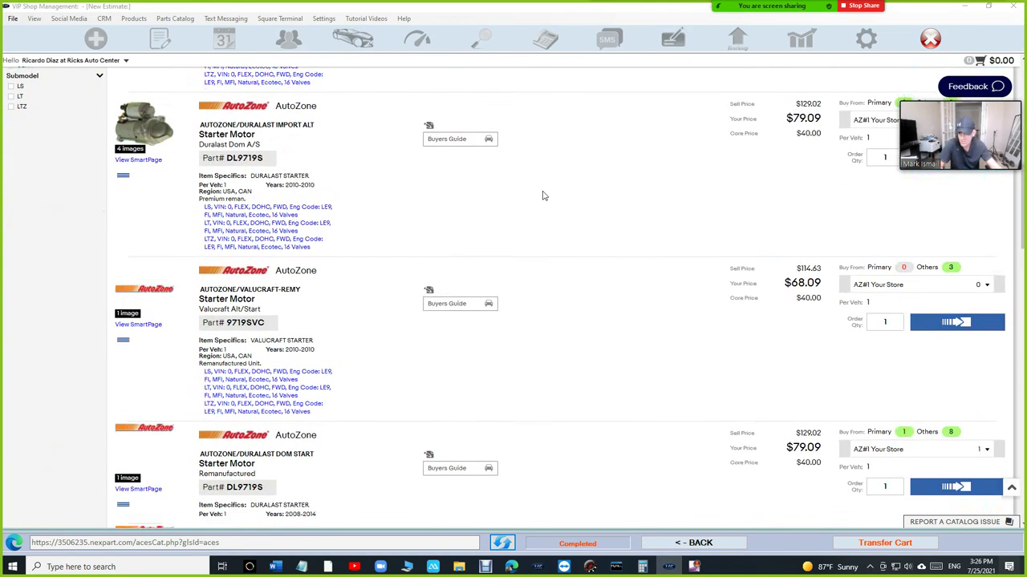
{"action": "scroll", "coordinate": [543, 196], "scroll_direction": "down", "scroll_amount": 10}
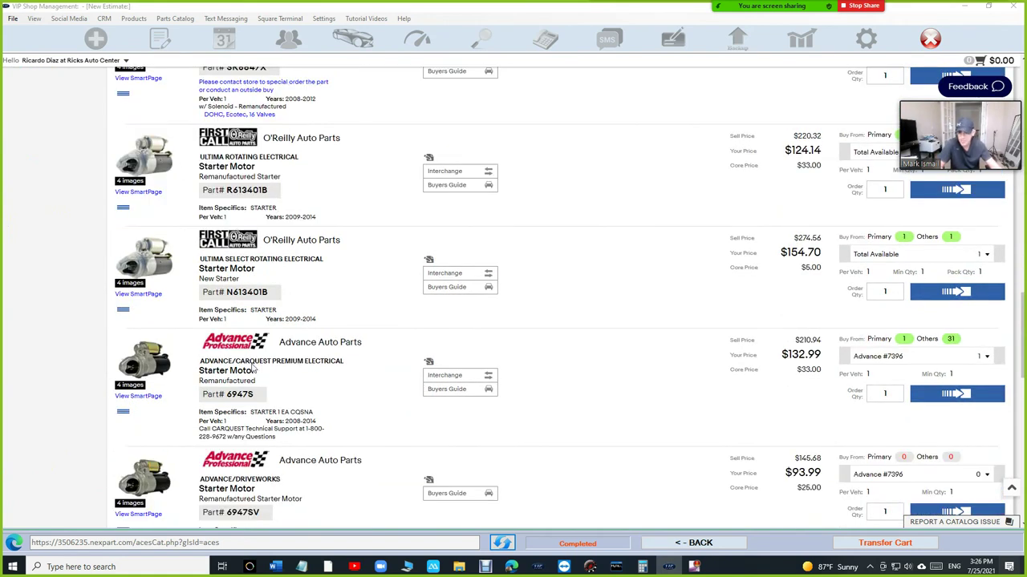
{"action": "scroll", "coordinate": [214, 386], "scroll_direction": "down", "scroll_amount": 10}
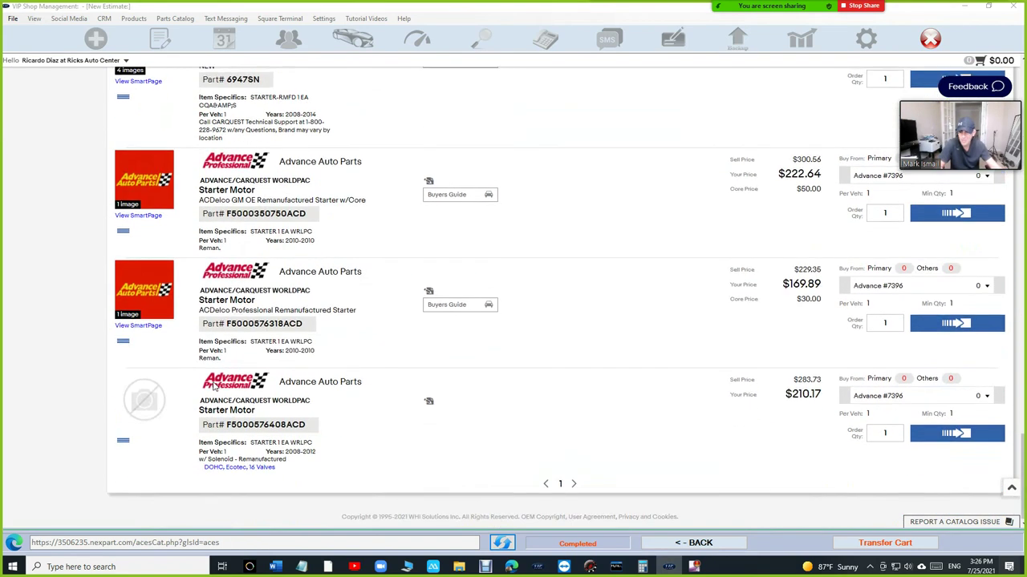
{"action": "scroll", "coordinate": [418, 339], "scroll_direction": "up", "scroll_amount": 10}
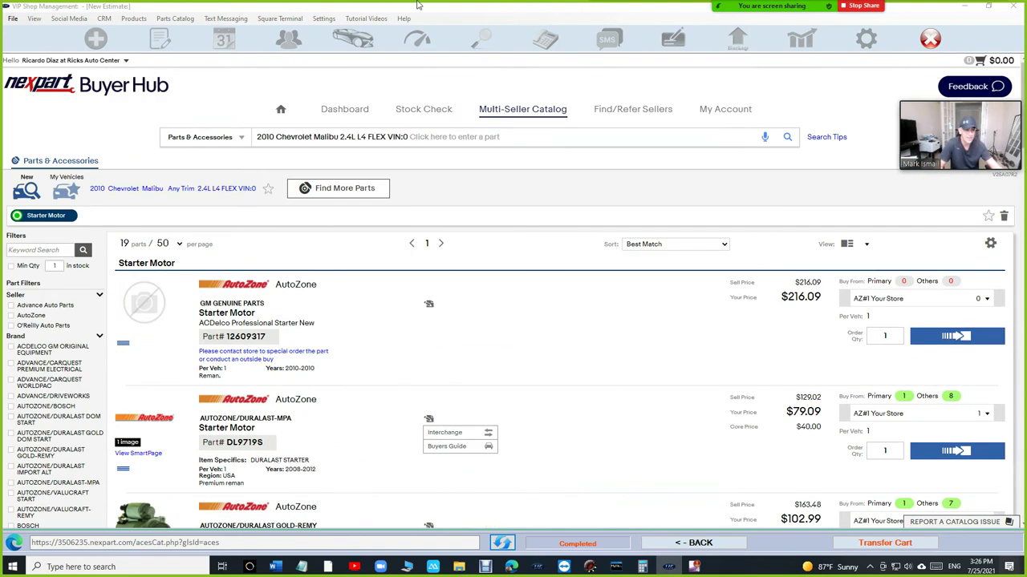
{"action": "scroll", "coordinate": [626, 320], "scroll_direction": "down", "scroll_amount": 2}
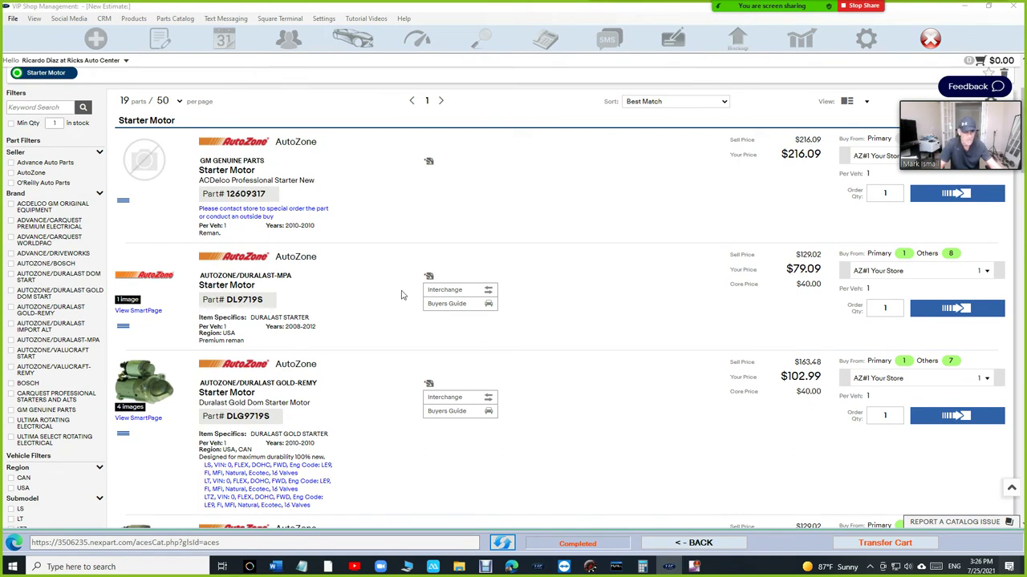
{"action": "scroll", "coordinate": [425, 297], "scroll_direction": "down", "scroll_amount": 4}
{"action": "scroll", "coordinate": [425, 296], "scroll_direction": "down", "scroll_amount": 5}
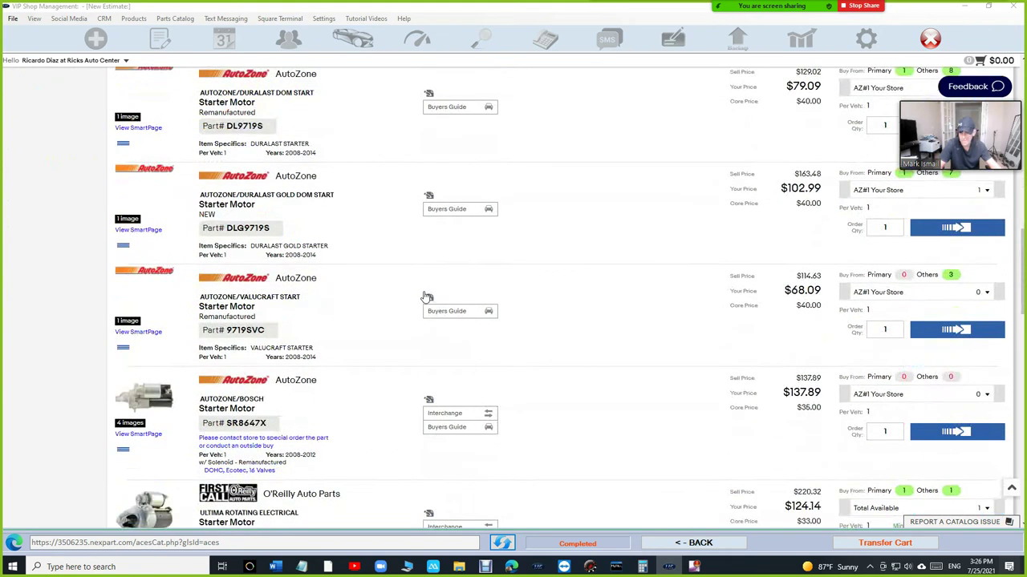
{"action": "scroll", "coordinate": [423, 306], "scroll_direction": "down", "scroll_amount": 2}
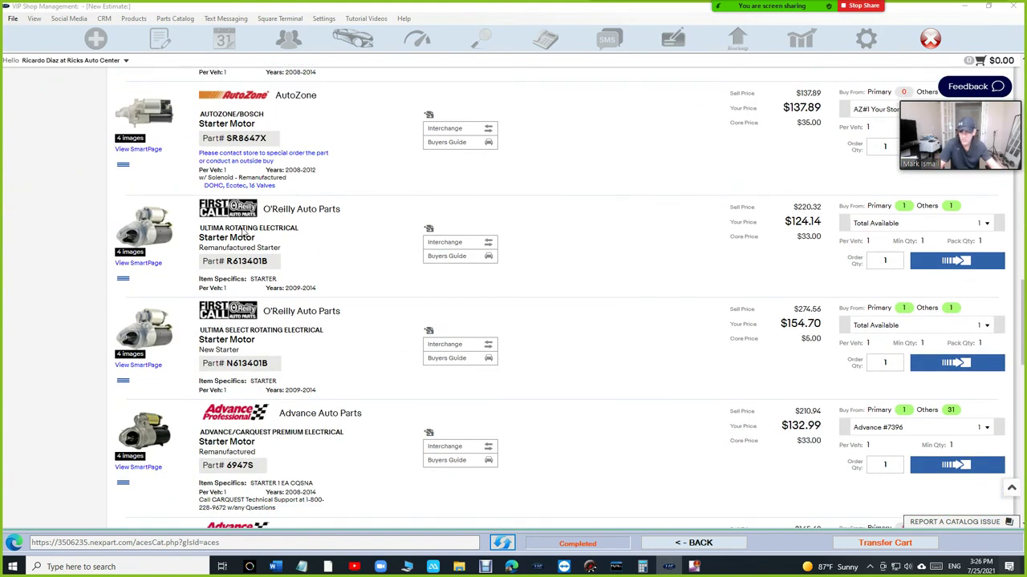
{"action": "scroll", "coordinate": [279, 241], "scroll_direction": "down", "scroll_amount": 4}
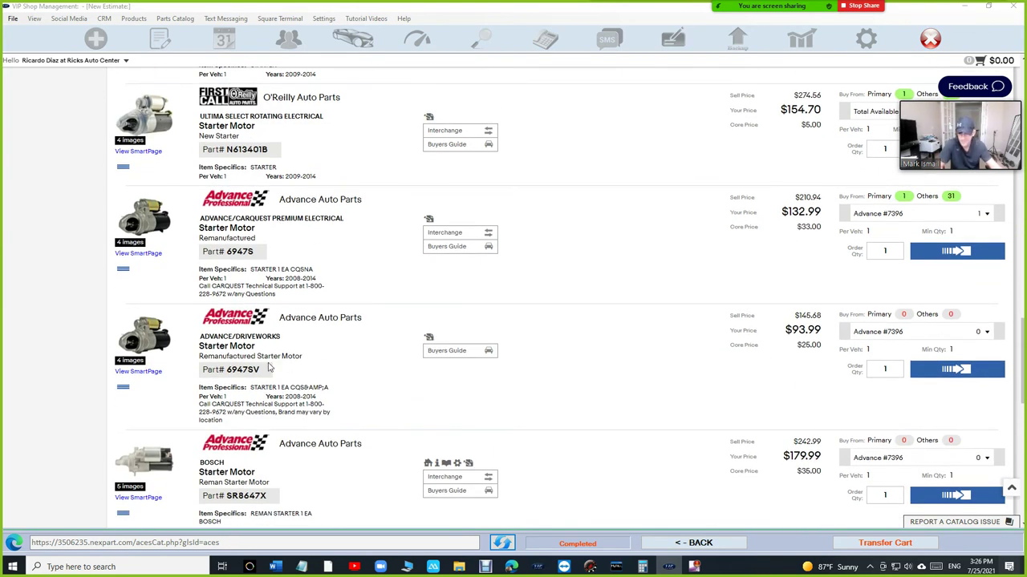
{"action": "scroll", "coordinate": [291, 273], "scroll_direction": "down", "scroll_amount": 4}
{"action": "scroll", "coordinate": [295, 298], "scroll_direction": "down", "scroll_amount": 1}
{"action": "scroll", "coordinate": [293, 299], "scroll_direction": "down", "scroll_amount": 5}
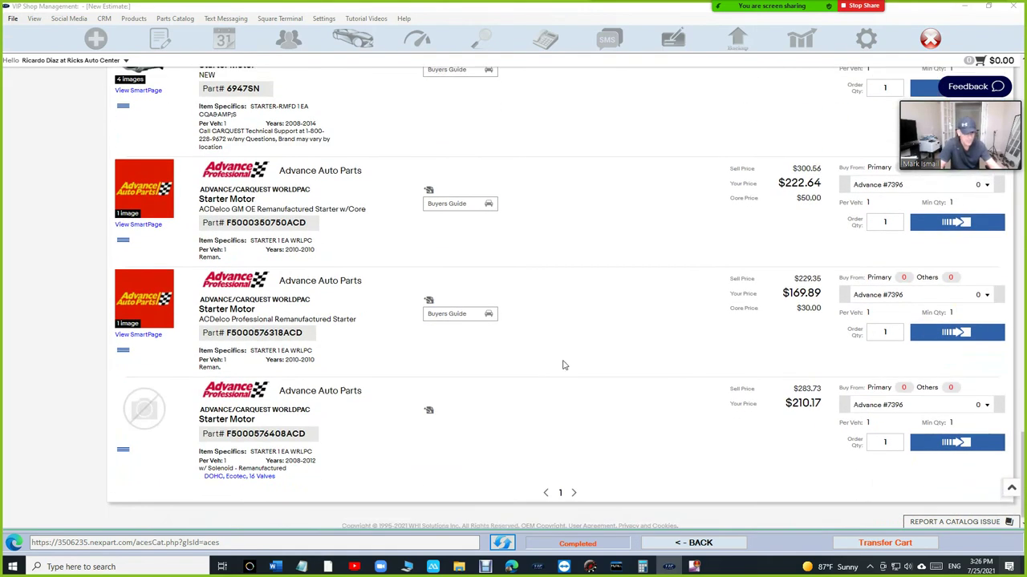
{"action": "scroll", "coordinate": [690, 373], "scroll_direction": "up", "scroll_amount": 12}
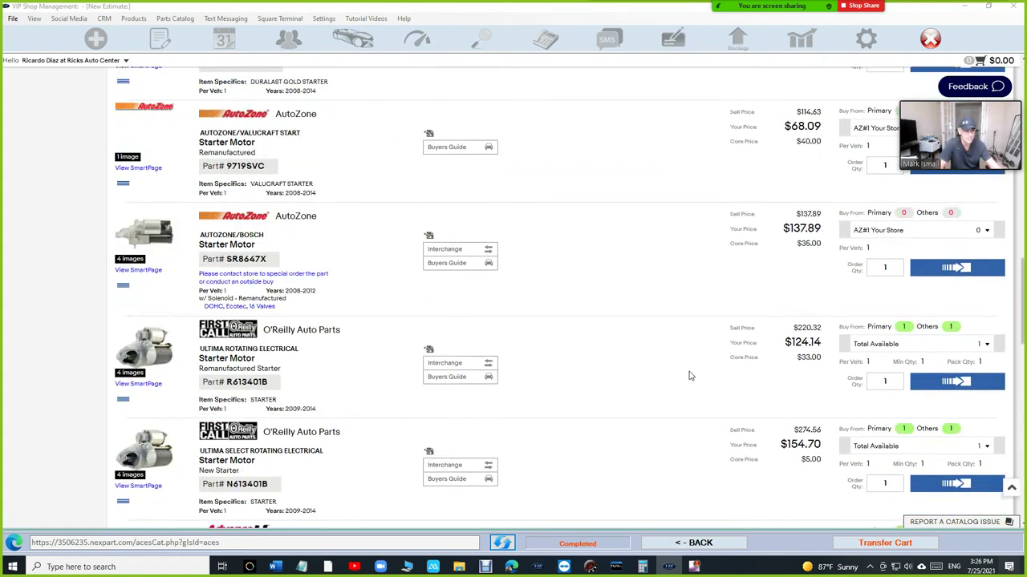
{"action": "scroll", "coordinate": [690, 371], "scroll_direction": "up", "scroll_amount": 2}
{"action": "scroll", "coordinate": [690, 367], "scroll_direction": "down", "scroll_amount": 1}
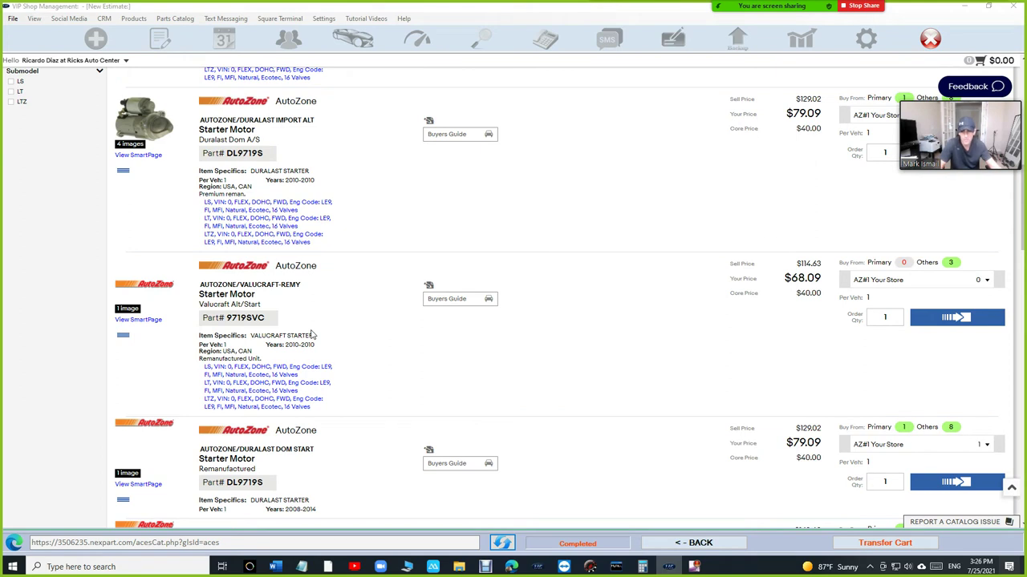
- In Calculator, compute 79.09 − 124.14 to get a -45.05 price difference
{"action": "left_click", "coordinate": [104, 567]}
{"action": "type", "text": "calc"}
{"action": "key", "text": "Return"}
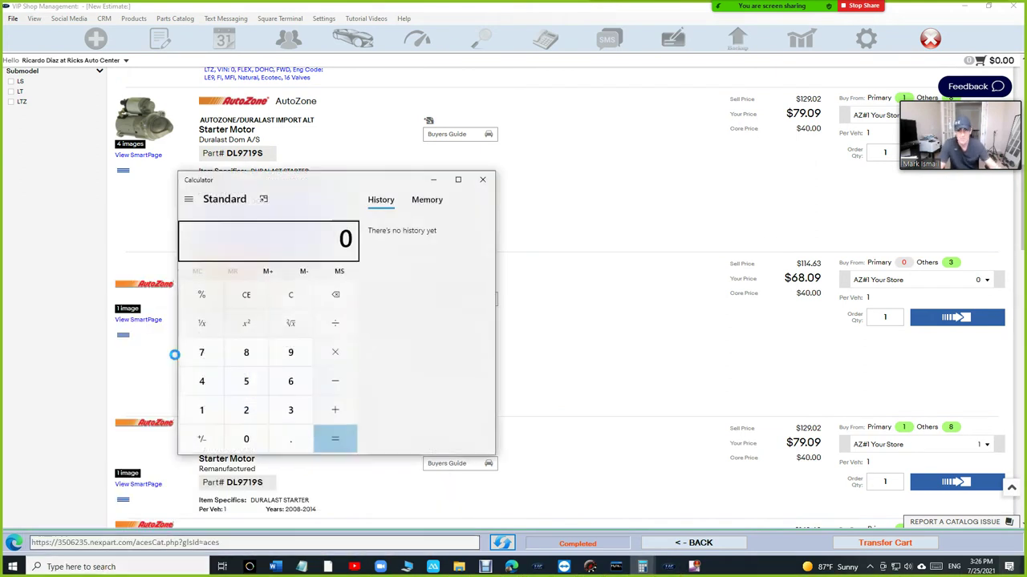
{"action": "left_click_drag", "start_coordinate": [314, 191], "coordinate": [367, 143]}
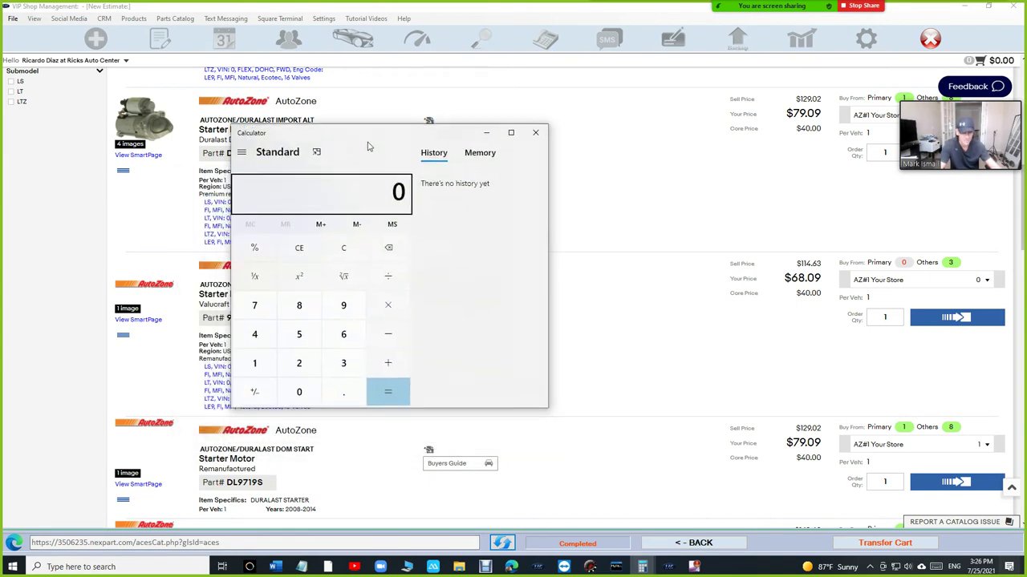
{"action": "type", "text": "79.09"}
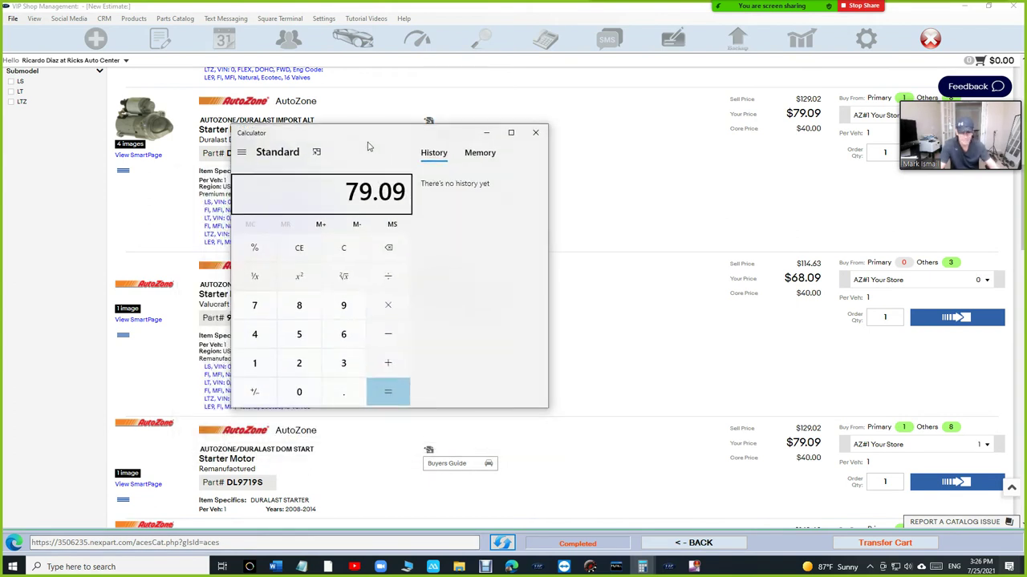
{"action": "key", "text": "minus"}
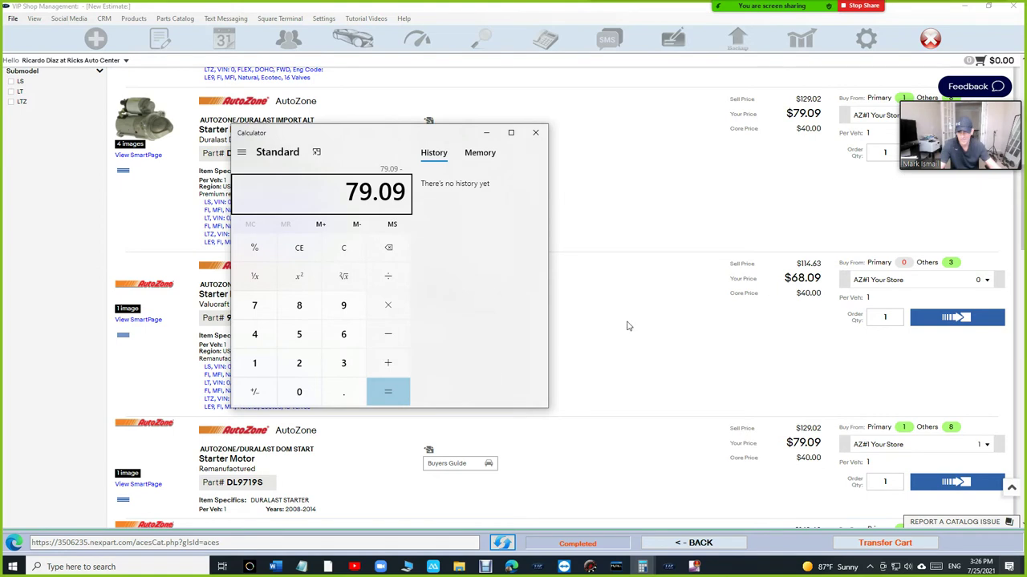
{"action": "scroll", "coordinate": [690, 362], "scroll_direction": "down", "scroll_amount": 2}
{"action": "scroll", "coordinate": [632, 430], "scroll_direction": "down", "scroll_amount": 5}
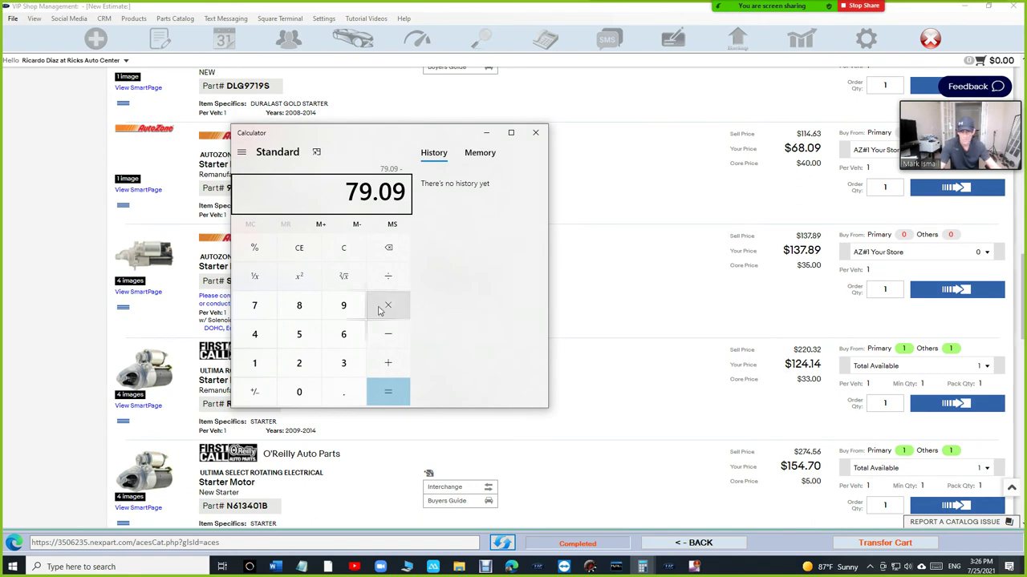
{"action": "left_click", "coordinate": [475, 282]}
{"action": "type", "text": "124.14"}
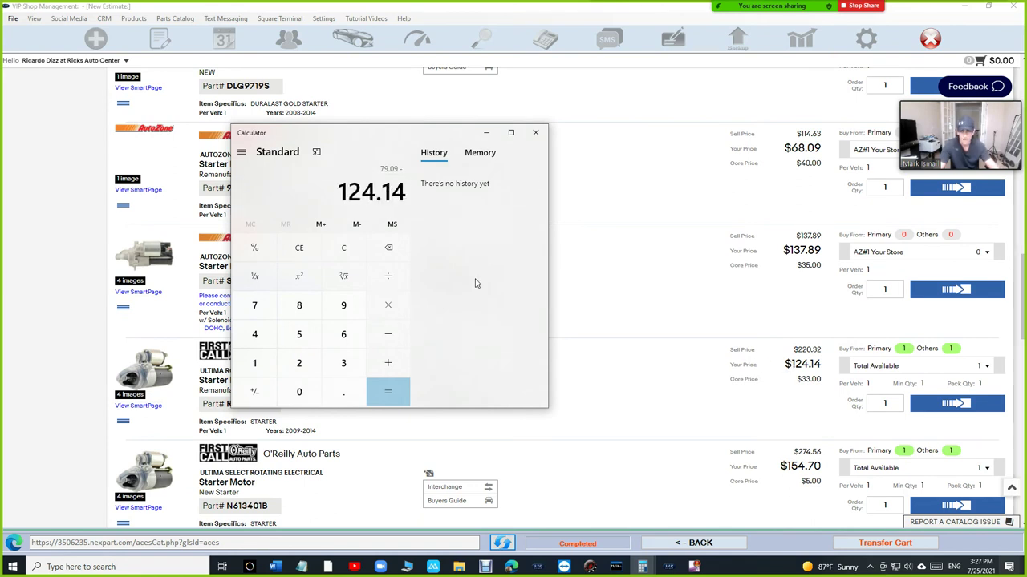
{"action": "key", "text": "Return"}
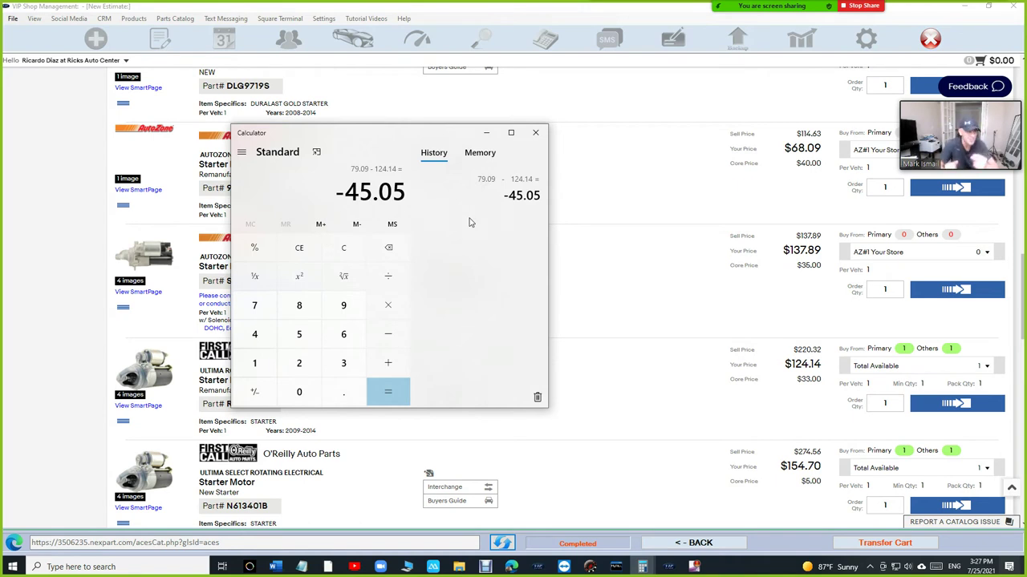
- Close Calculator and add the $79.09 AutoZone DL9719S starter to the cart
{"action": "left_click", "coordinate": [535, 133]}
{"action": "scroll", "coordinate": [703, 381], "scroll_direction": "up", "scroll_amount": 2}
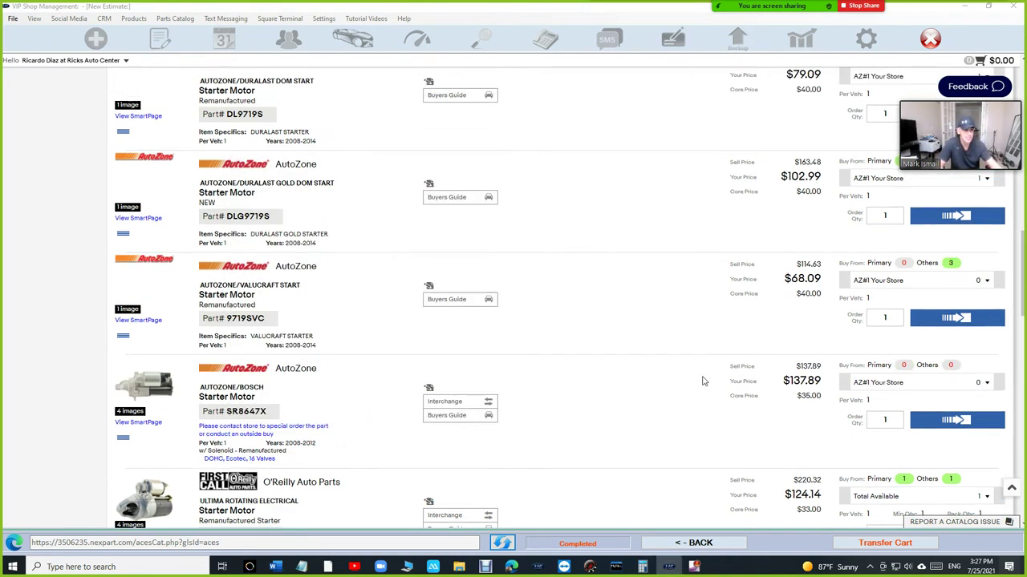
{"action": "scroll", "coordinate": [703, 381], "scroll_direction": "up", "scroll_amount": 5}
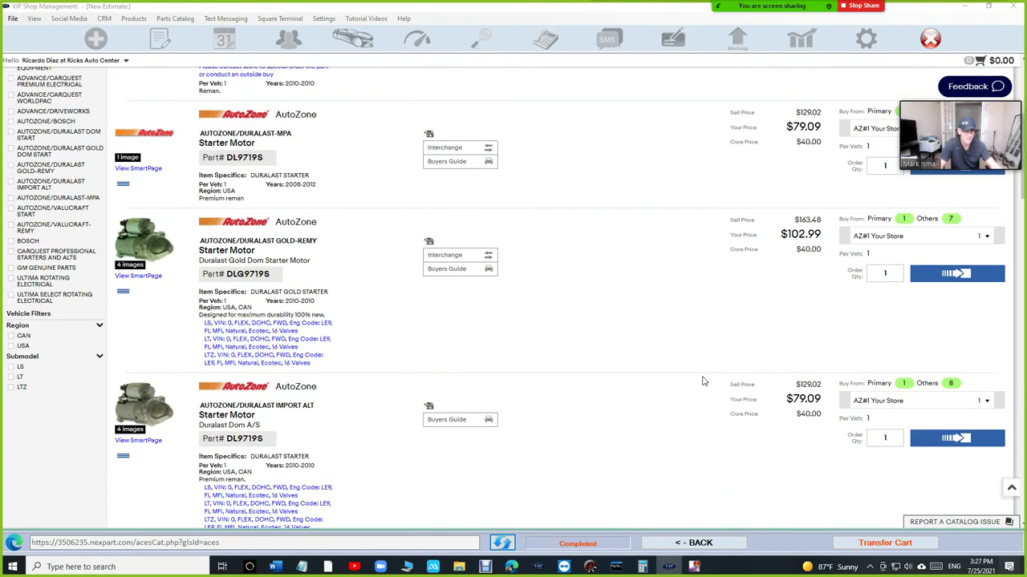
{"action": "left_click", "coordinate": [956, 438]}
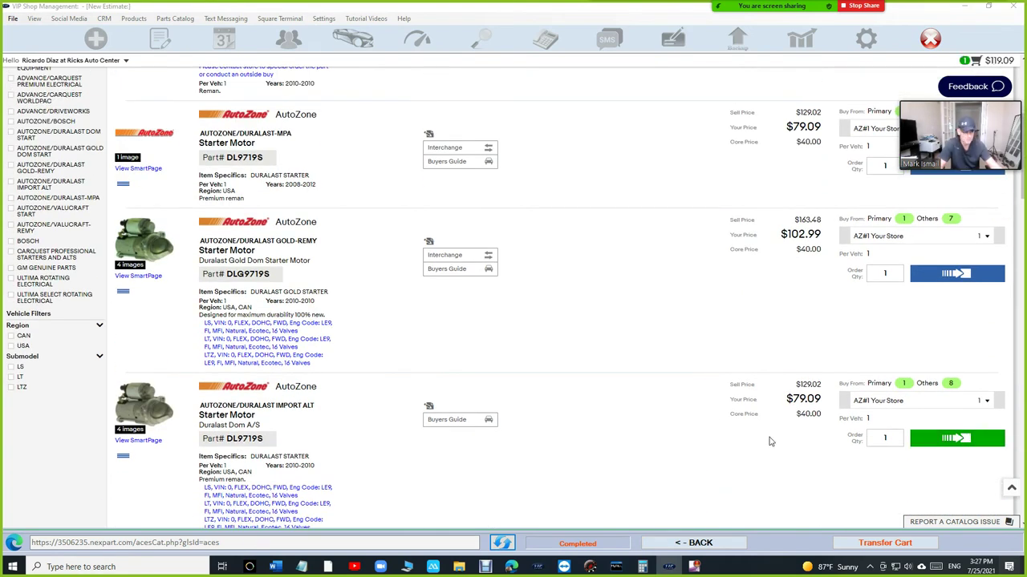
- Search 'rad' in the Nexpart catalog to list the 9 radiators for the Malibu
{"action": "scroll", "coordinate": [768, 440], "scroll_direction": "up", "scroll_amount": 10}
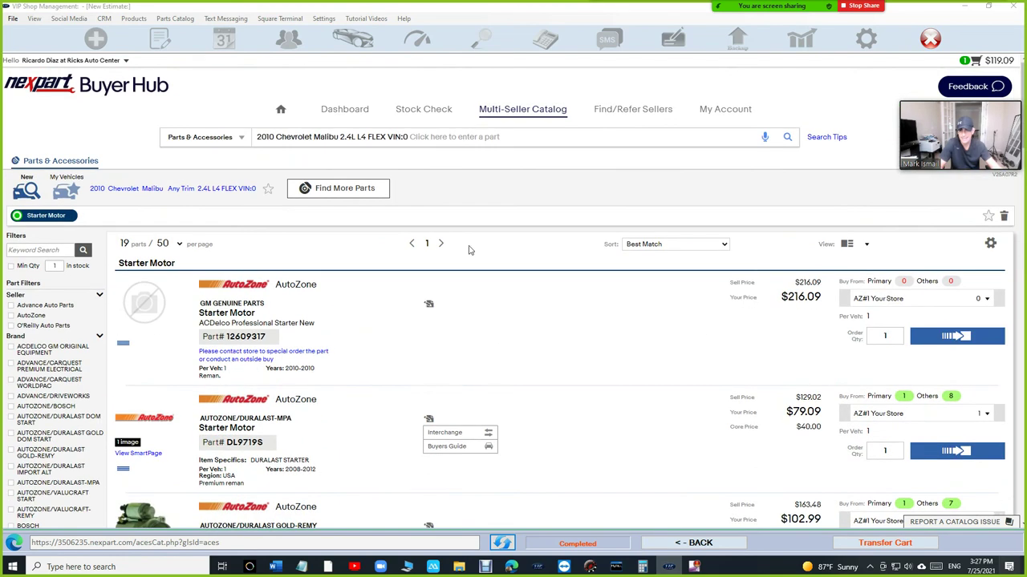
{"action": "left_click", "coordinate": [451, 137]}
{"action": "type", "text": "ra"}
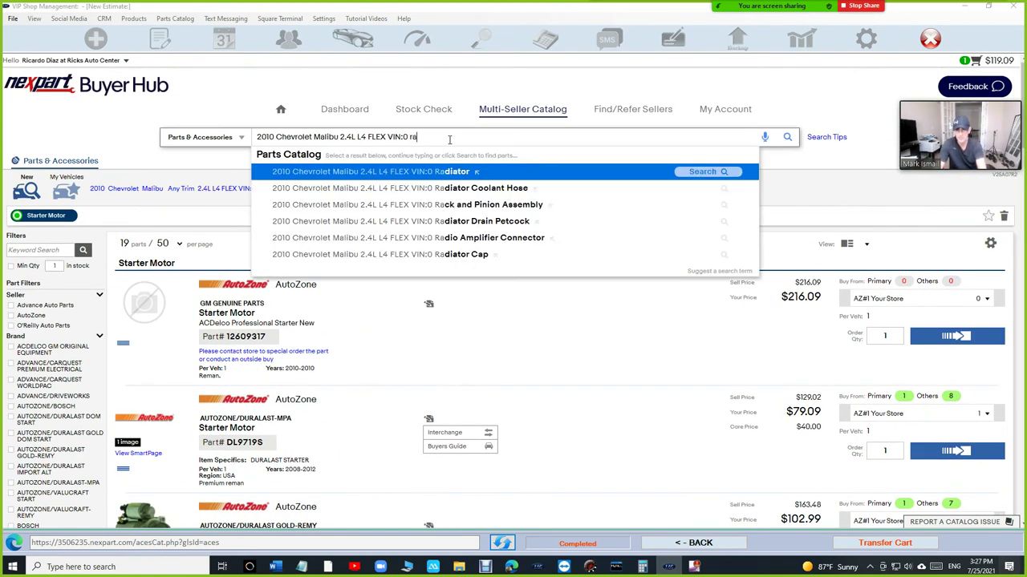
{"action": "type", "text": "d"}
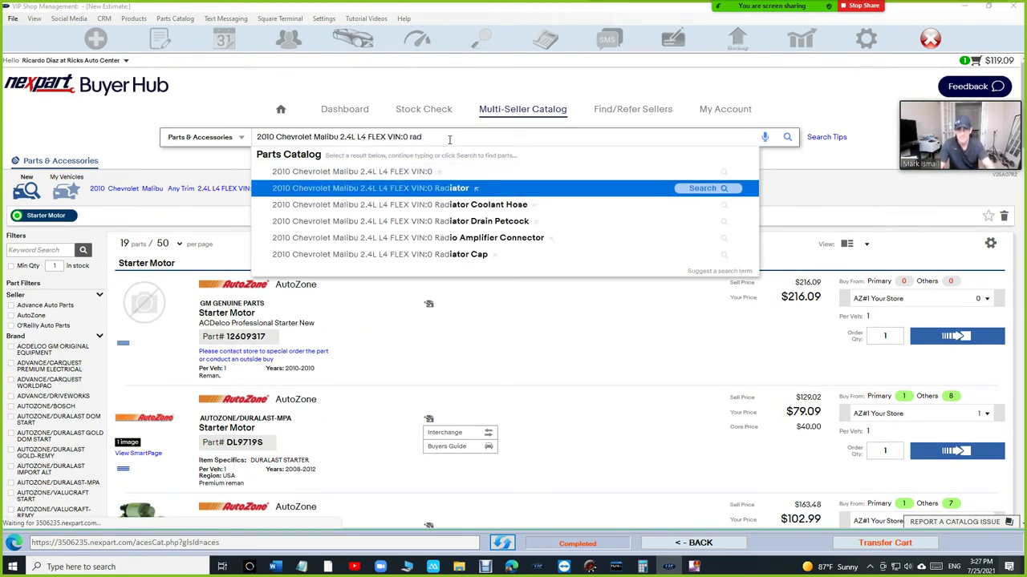
{"action": "key", "text": "Return"}
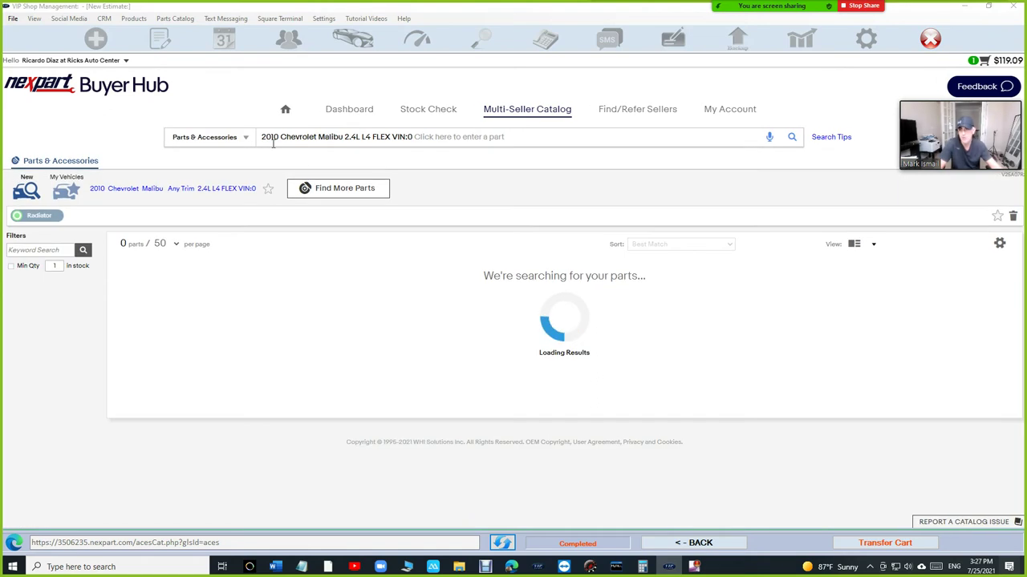
{"action": "left_click_drag", "start_coordinate": [272, 141], "coordinate": [319, 140]}
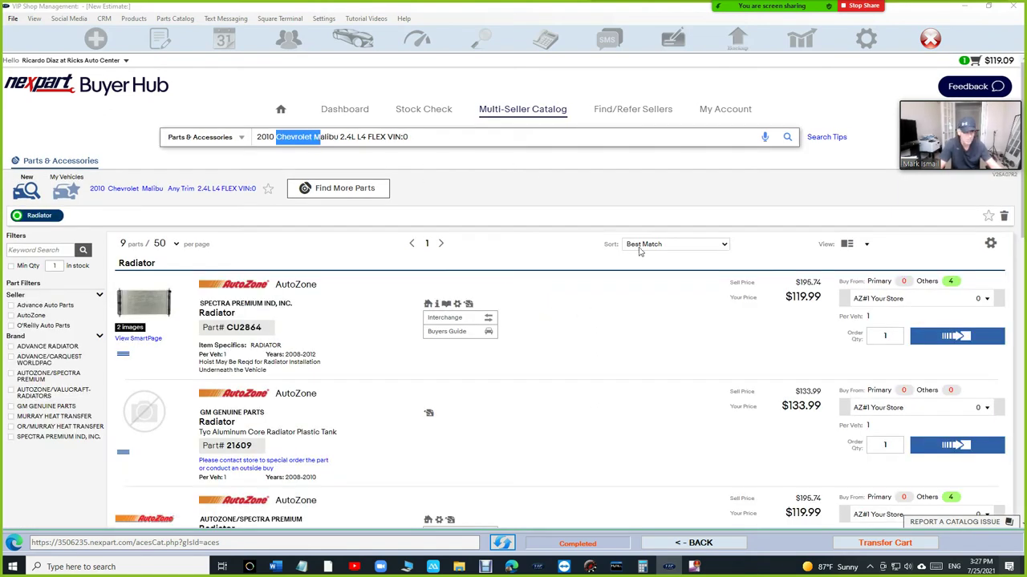
- Compare radiator prices down the results, noting the $204.76 one, then return to the top
{"action": "scroll", "coordinate": [644, 252], "scroll_direction": "down", "scroll_amount": 1}
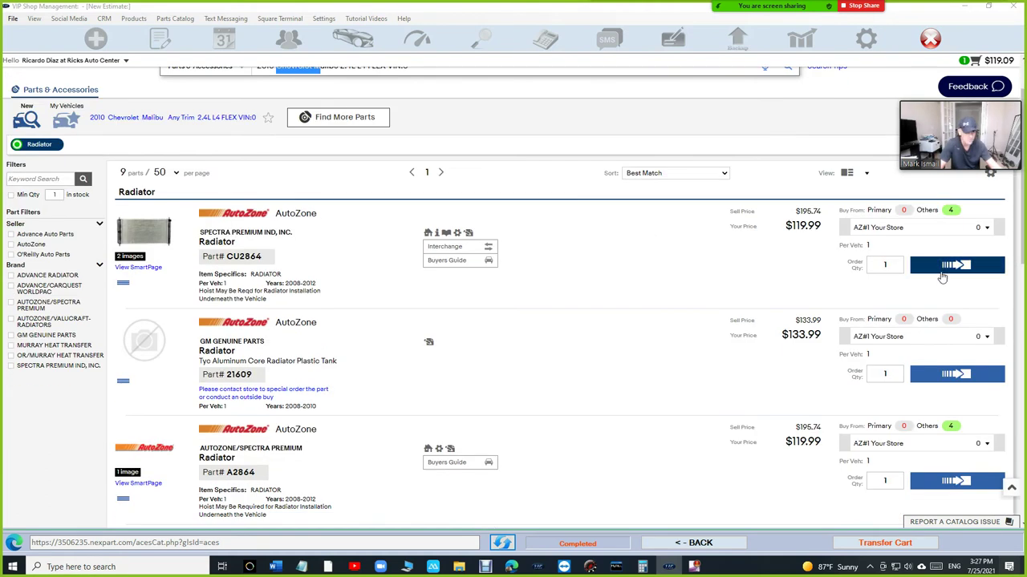
{"action": "scroll", "coordinate": [806, 241], "scroll_direction": "down", "scroll_amount": 1}
{"action": "scroll", "coordinate": [809, 254], "scroll_direction": "down", "scroll_amount": 3}
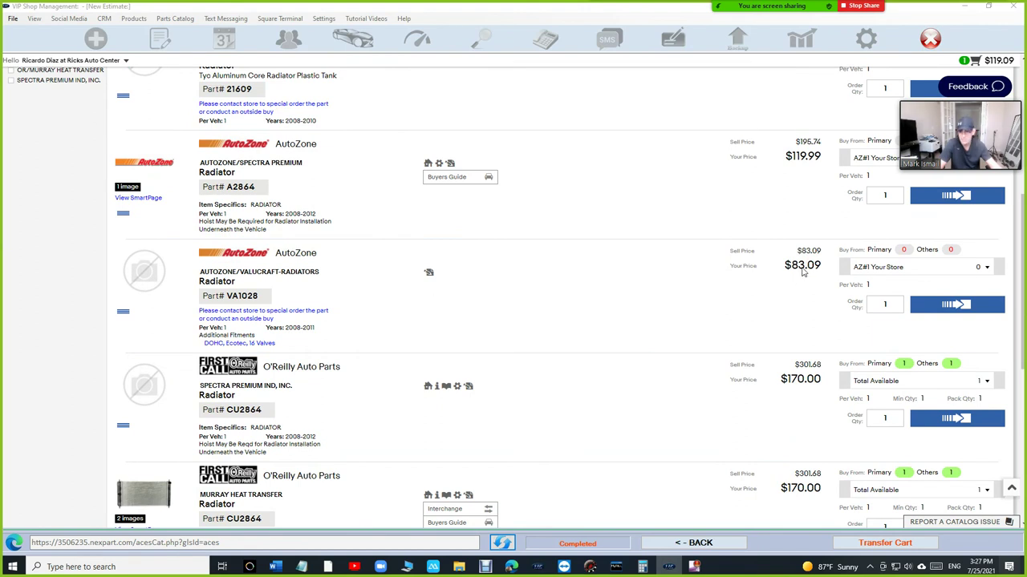
{"action": "scroll", "coordinate": [505, 296], "scroll_direction": "down", "scroll_amount": 1}
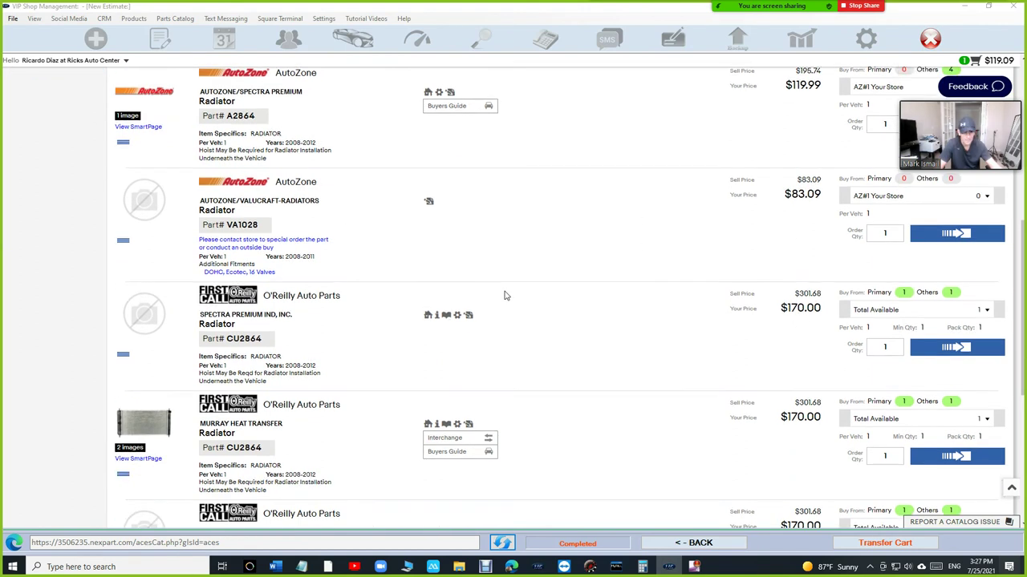
{"action": "scroll", "coordinate": [758, 323], "scroll_direction": "down", "scroll_amount": 1}
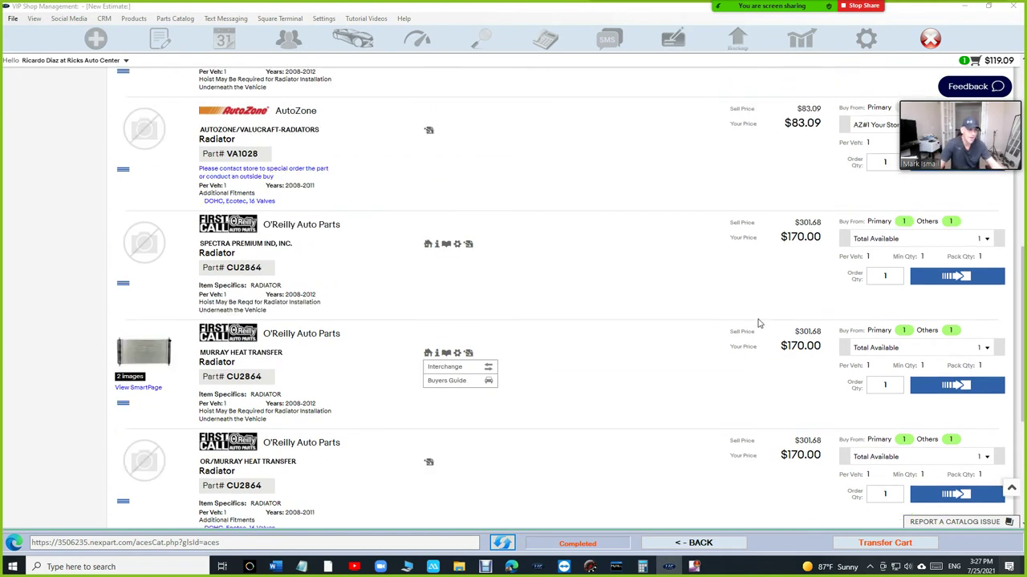
{"action": "scroll", "coordinate": [770, 332], "scroll_direction": "down", "scroll_amount": 2}
{"action": "scroll", "coordinate": [780, 340], "scroll_direction": "down", "scroll_amount": 1}
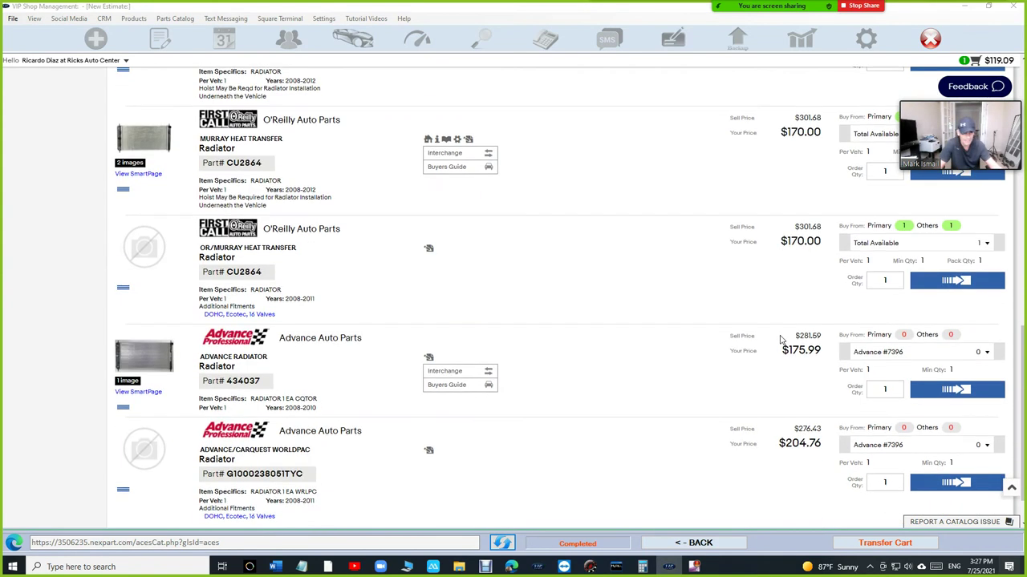
{"action": "scroll", "coordinate": [791, 360], "scroll_direction": "down", "scroll_amount": 1}
{"action": "left_click_drag", "start_coordinate": [786, 403], "coordinate": [821, 397]}
{"action": "scroll", "coordinate": [817, 385], "scroll_direction": "up", "scroll_amount": 10}
{"action": "scroll", "coordinate": [817, 383], "scroll_direction": "up", "scroll_amount": 1}
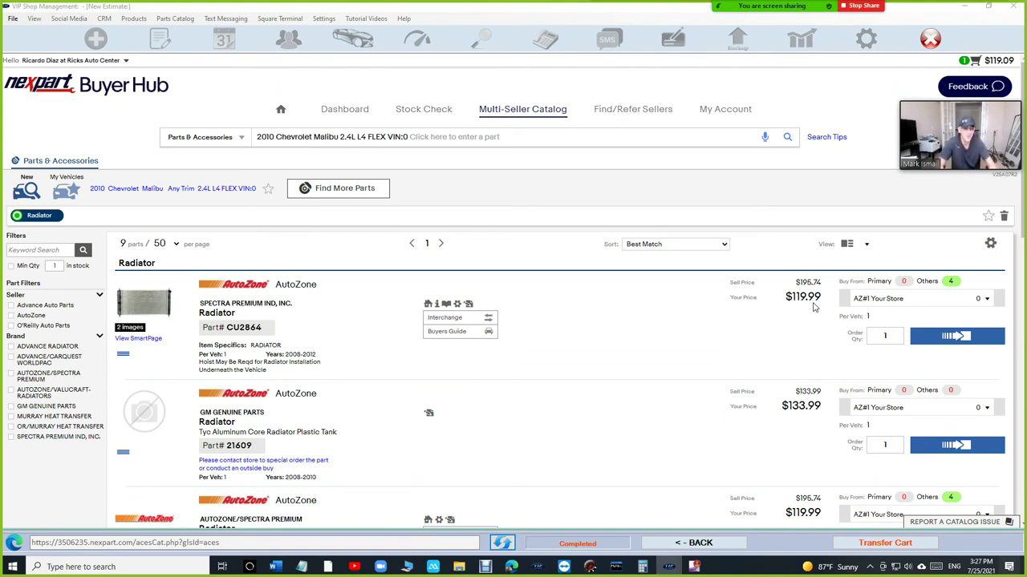
{"action": "scroll", "coordinate": [811, 337], "scroll_direction": "down", "scroll_amount": 8}
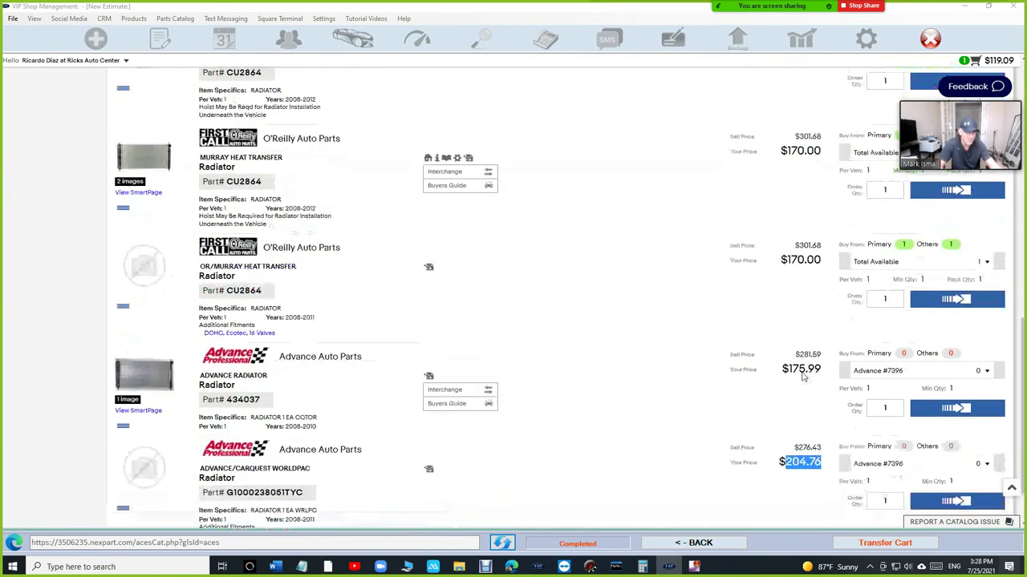
{"action": "scroll", "coordinate": [802, 375], "scroll_direction": "up", "scroll_amount": 10}
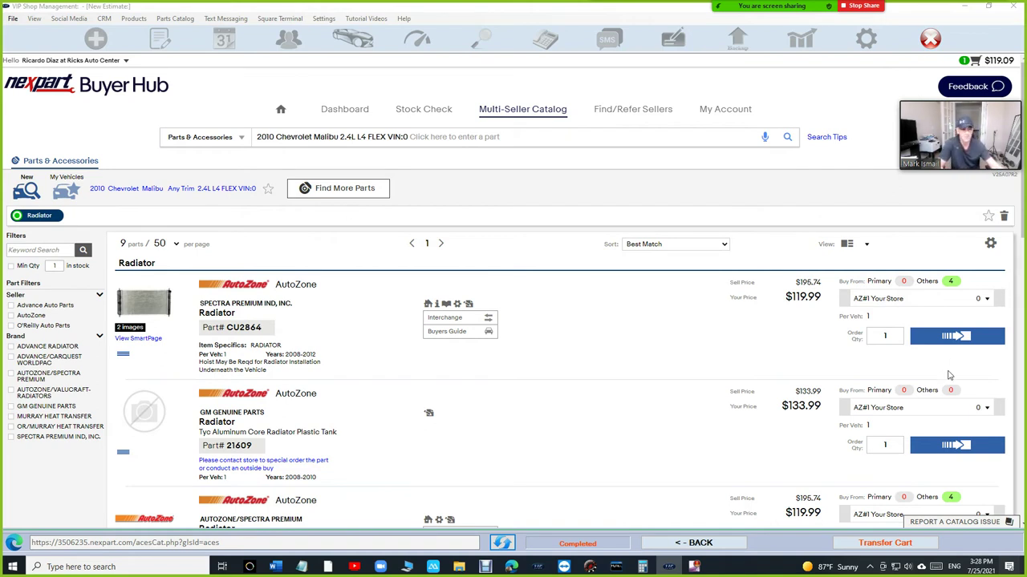
- Add the $119.99 CU2864 radiator, transfer the cart to the estimate, and review both lines
{"action": "left_click", "coordinate": [954, 338]}
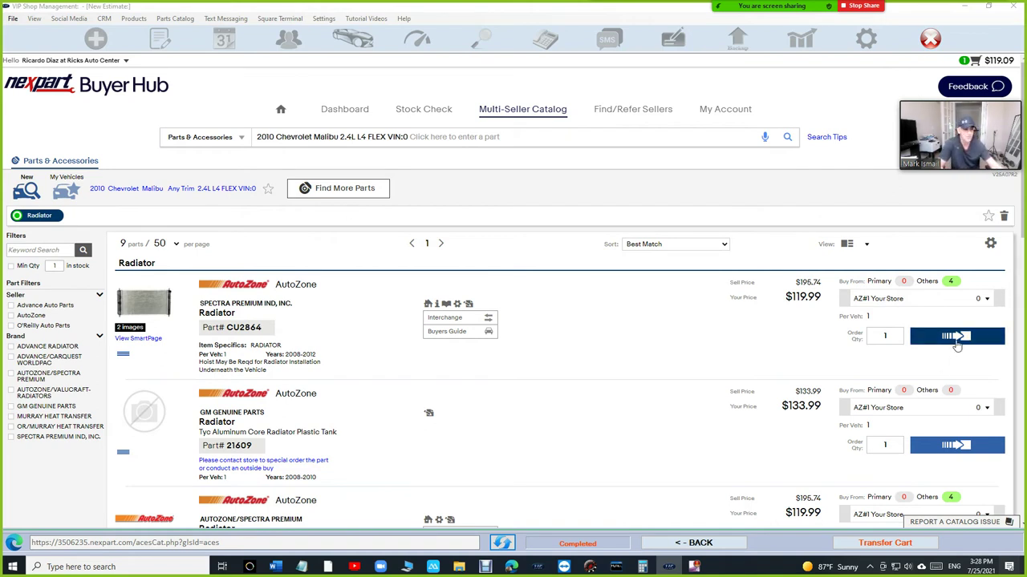
{"action": "left_click", "coordinate": [865, 546]}
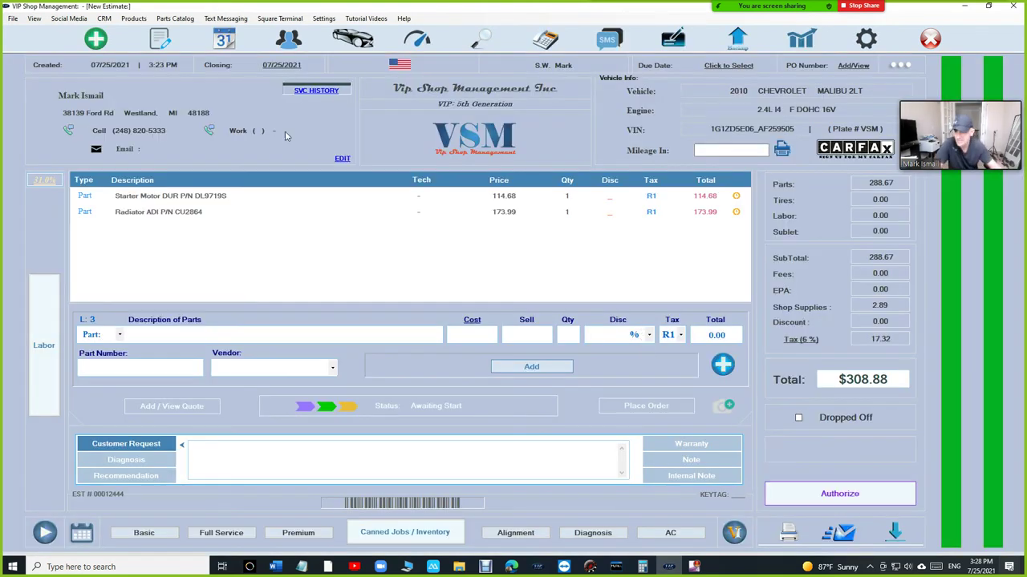
{"action": "left_click", "coordinate": [174, 195]}
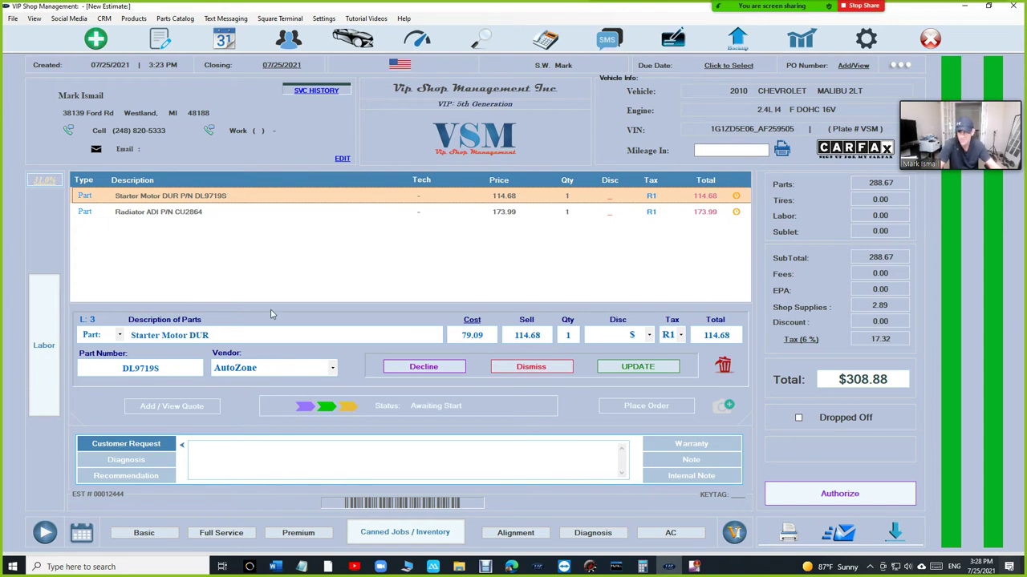
{"action": "left_click", "coordinate": [303, 214]}
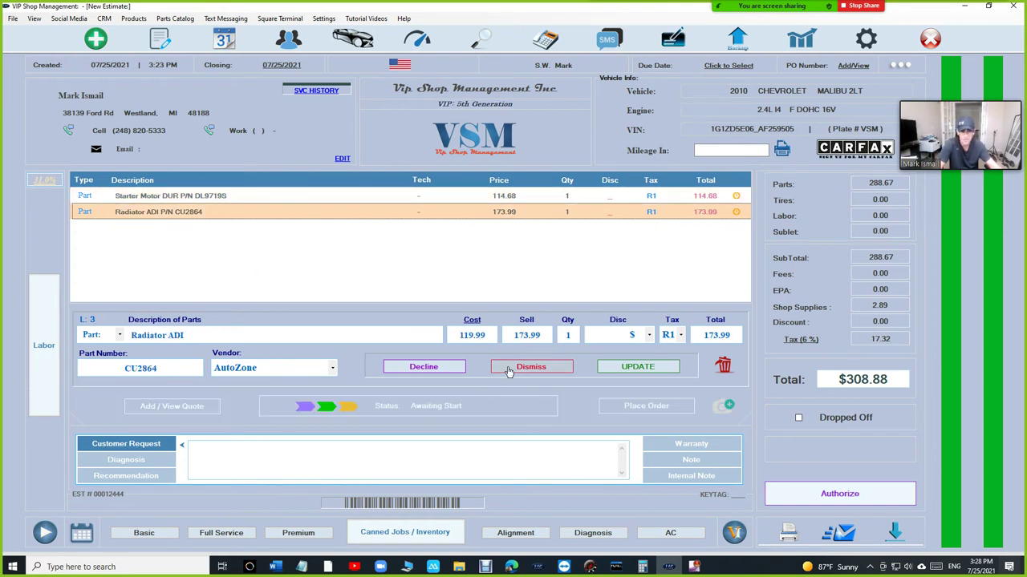
{"action": "left_click", "coordinate": [531, 366]}
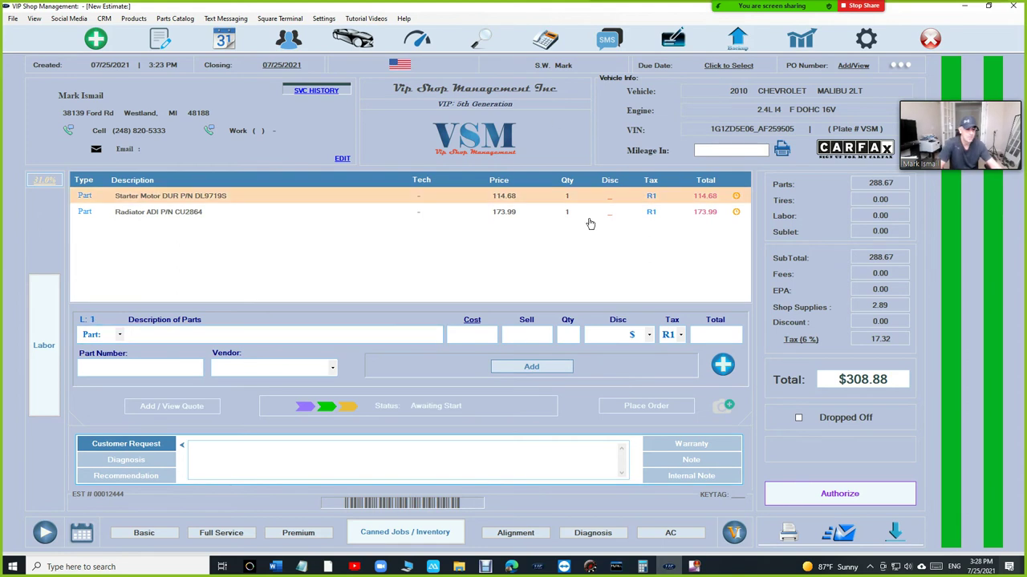
- Via Place Order > Nexpart Buyer Hub, delete the CU2864 radiator from the cart and go back
{"action": "left_click", "coordinate": [656, 407]}
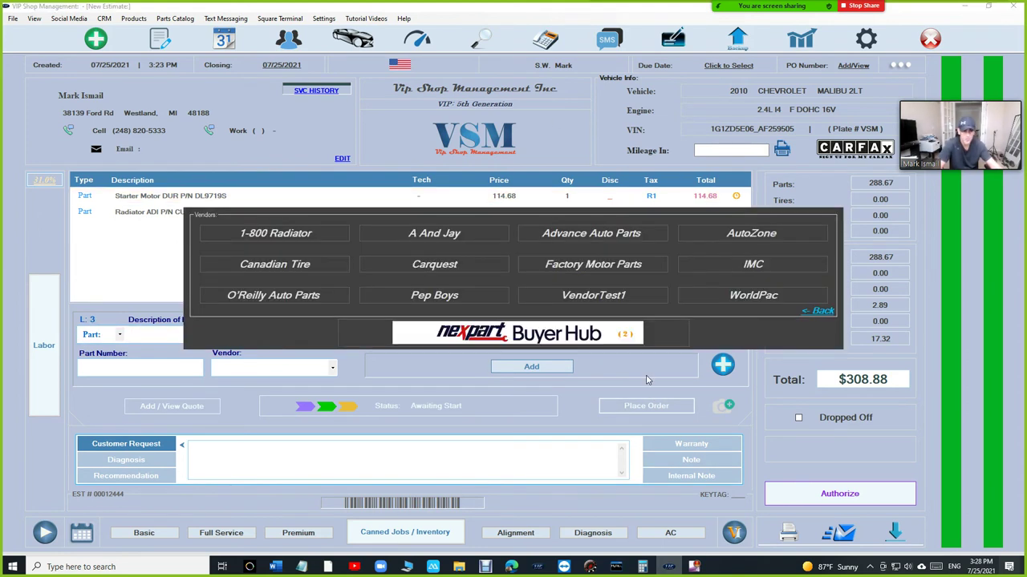
{"action": "left_click", "coordinate": [584, 336]}
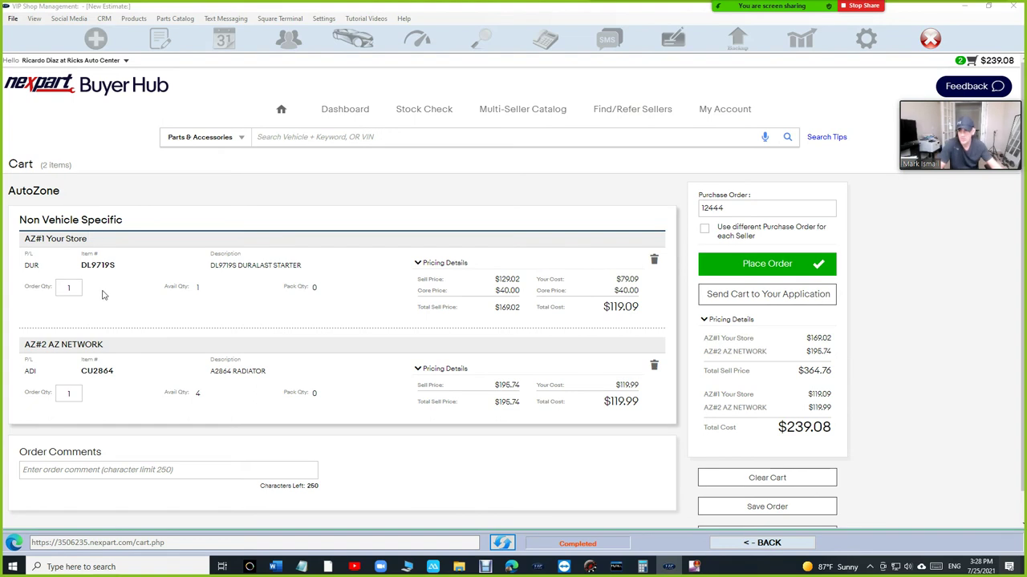
{"action": "scroll", "coordinate": [240, 349], "scroll_direction": "down", "scroll_amount": 1}
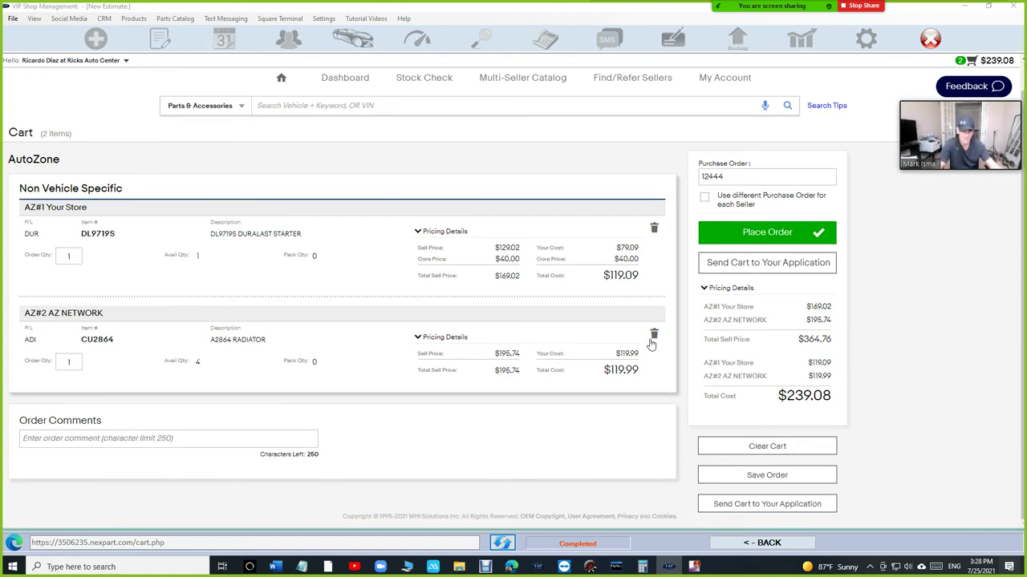
{"action": "left_click", "coordinate": [654, 336]}
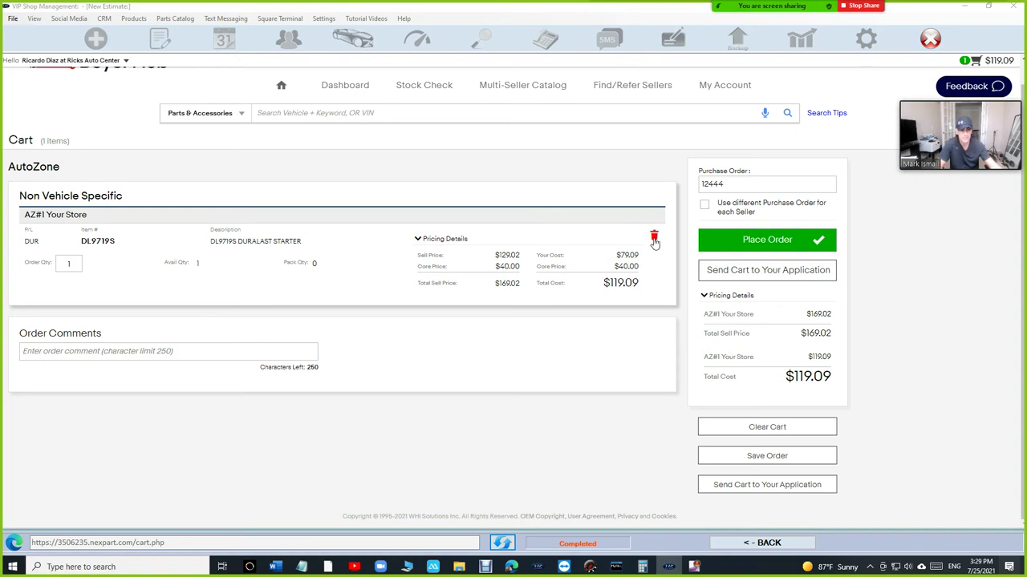
{"action": "left_click", "coordinate": [753, 543]}
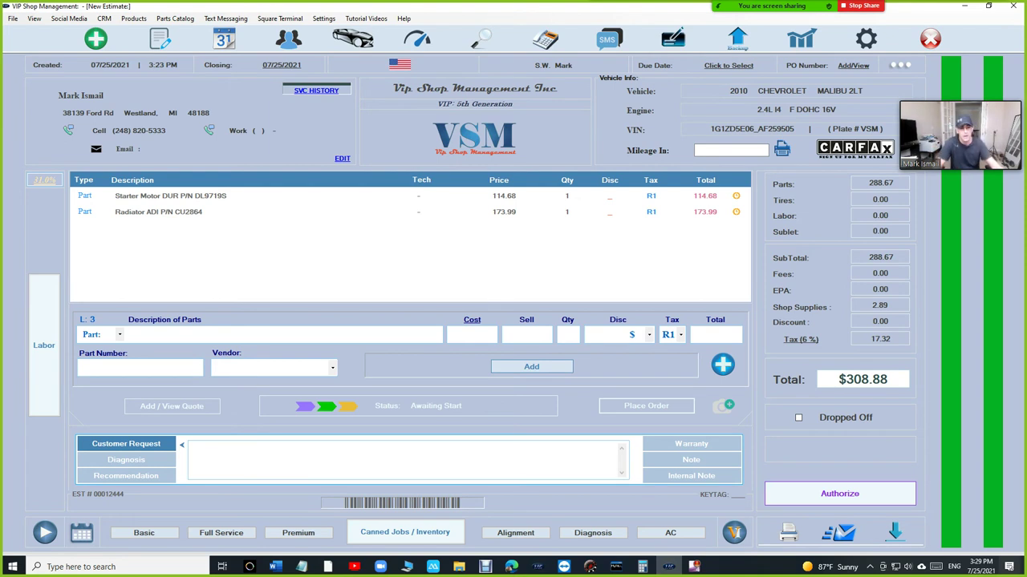
- Start a new part line and launch Nexpart Buyer Hub from the + button
{"action": "left_click", "coordinate": [152, 337]}
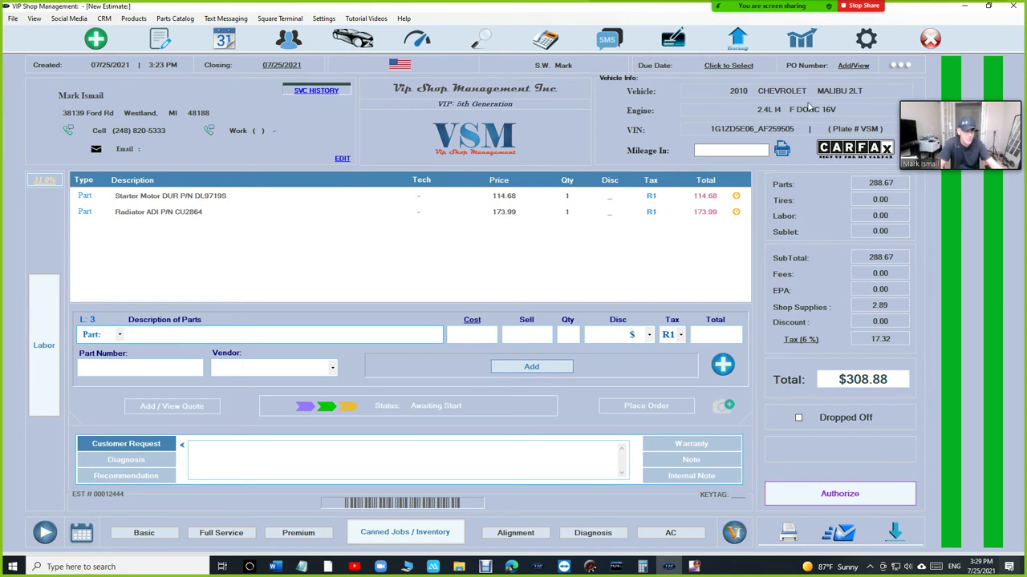
{"action": "left_click", "coordinate": [722, 365]}
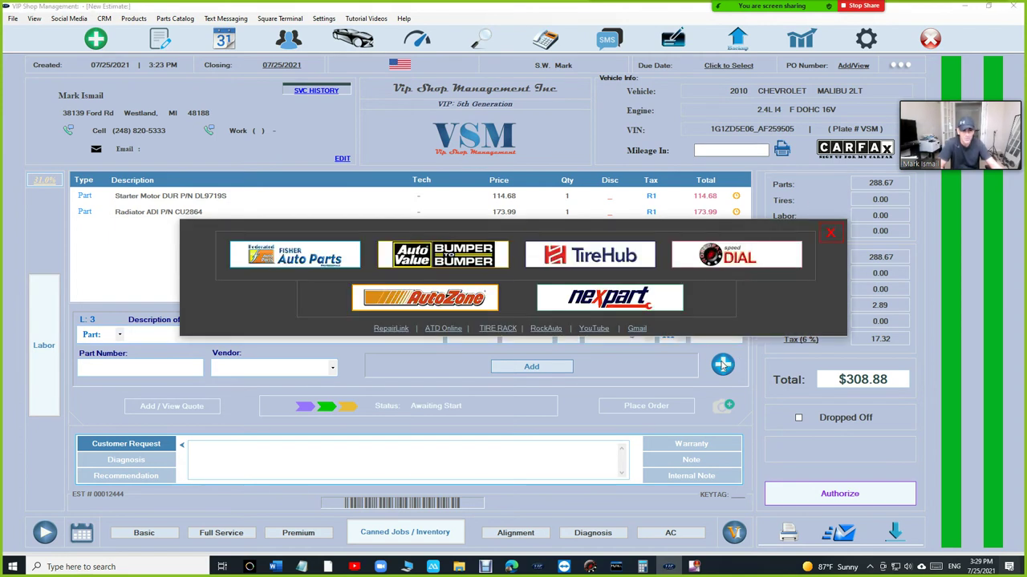
{"action": "left_click", "coordinate": [610, 296]}
{"action": "left_click", "coordinate": [596, 344]}
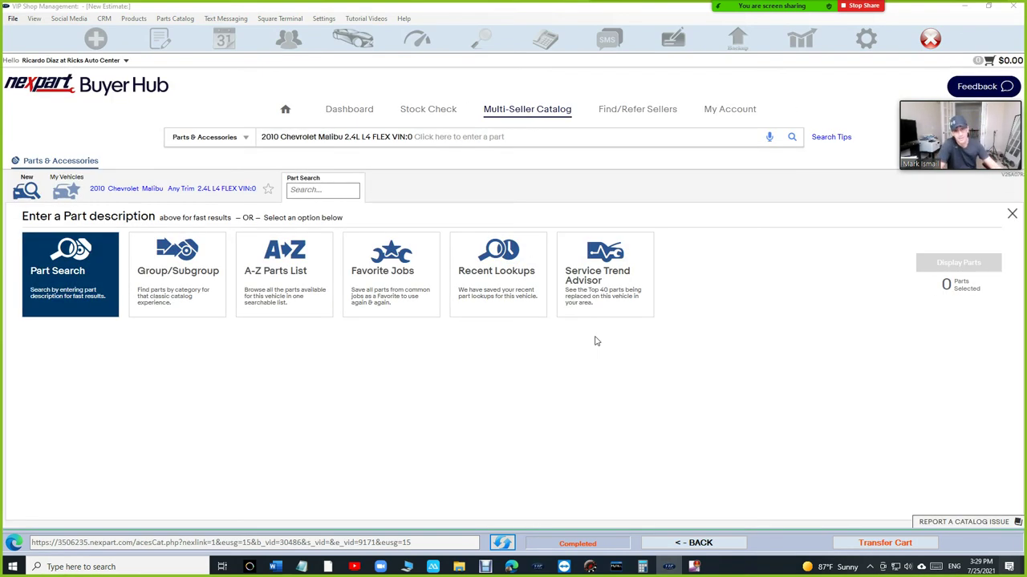
- Search the catalog for 'hub bearing' for the Malibu
{"action": "left_click", "coordinate": [446, 136]}
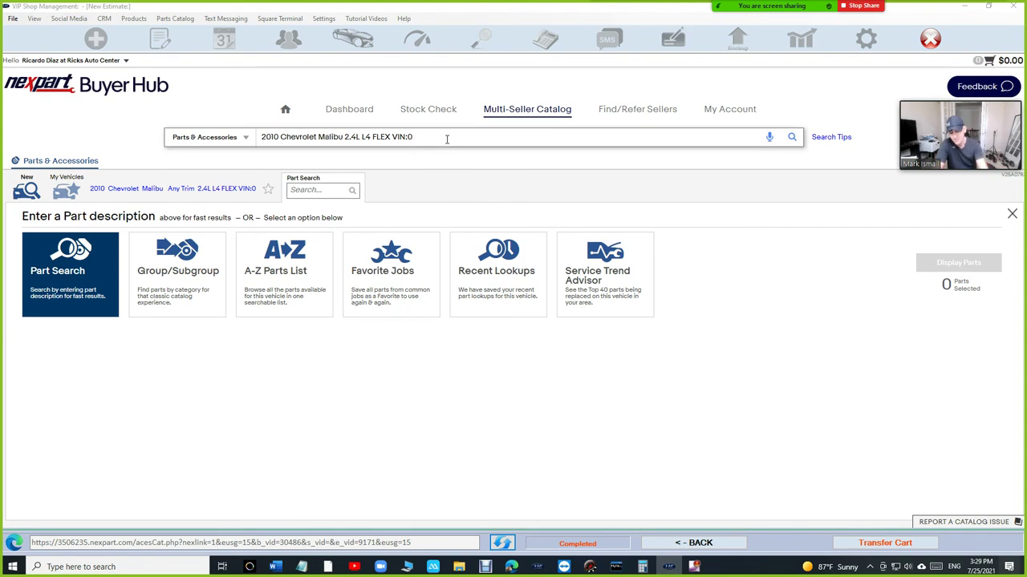
{"action": "type", "text": "hub bearing"}
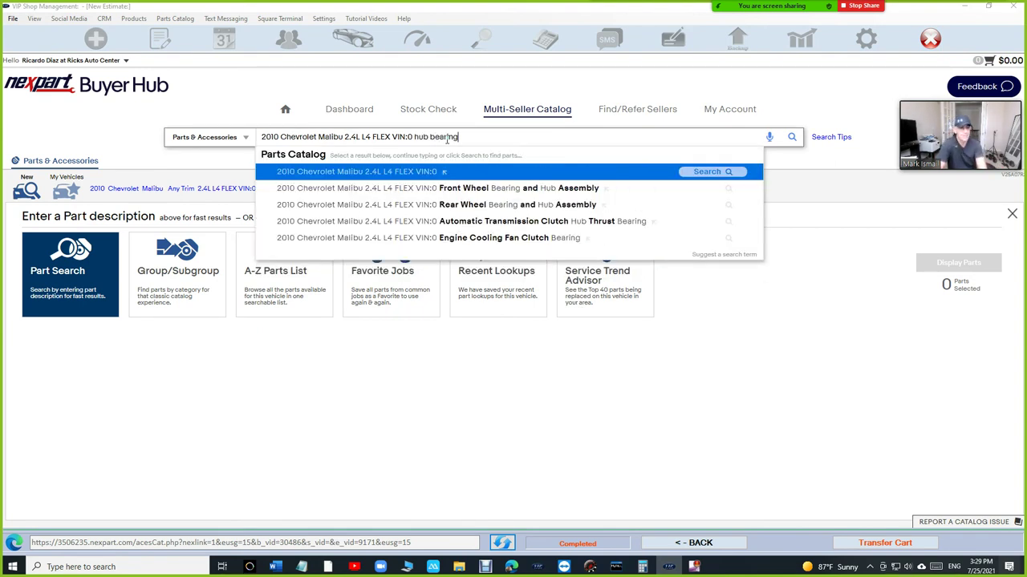
{"action": "key", "text": "Return"}
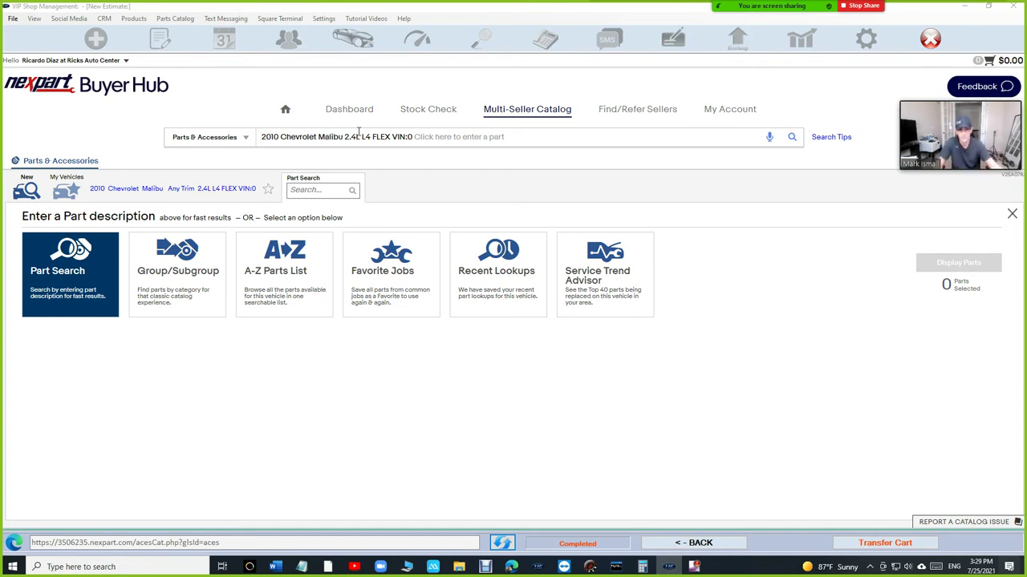
- Search 'hub bearing' again and choose the Front Wheel Bearing and Hub Assembly suggestion
{"action": "left_click", "coordinate": [487, 141]}
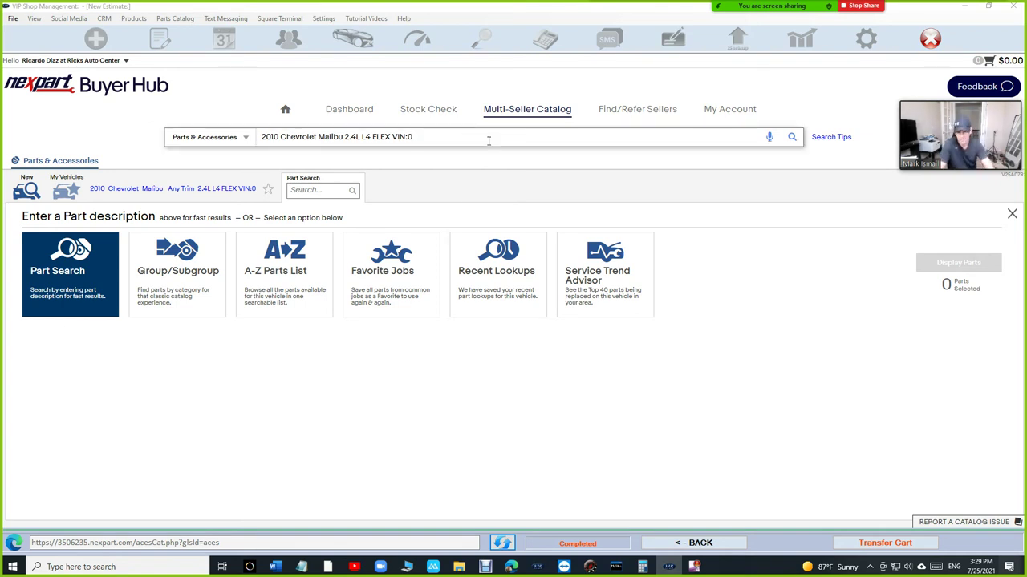
{"action": "type", "text": "hub berarin"}
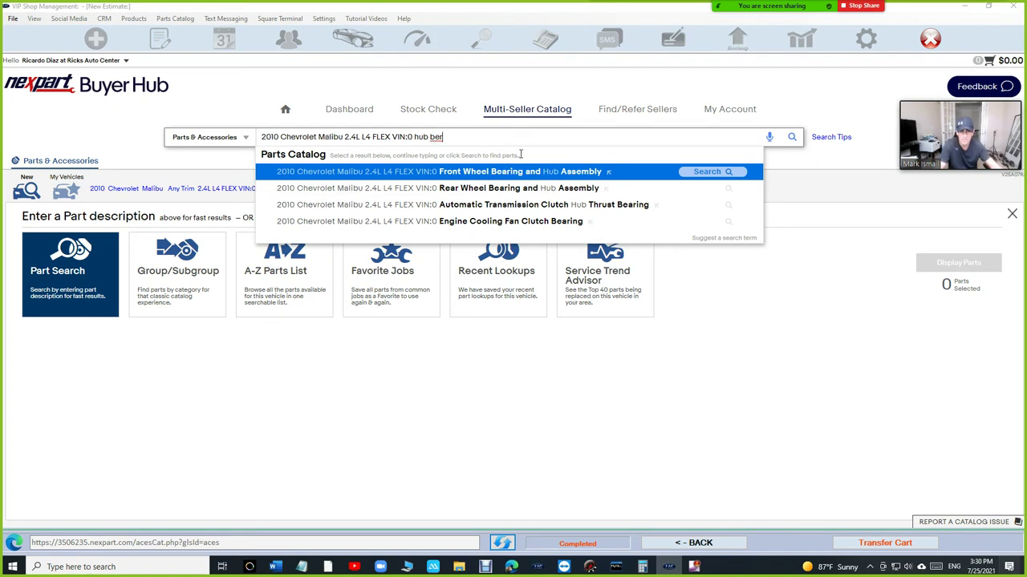
{"action": "left_click", "coordinate": [518, 175]}
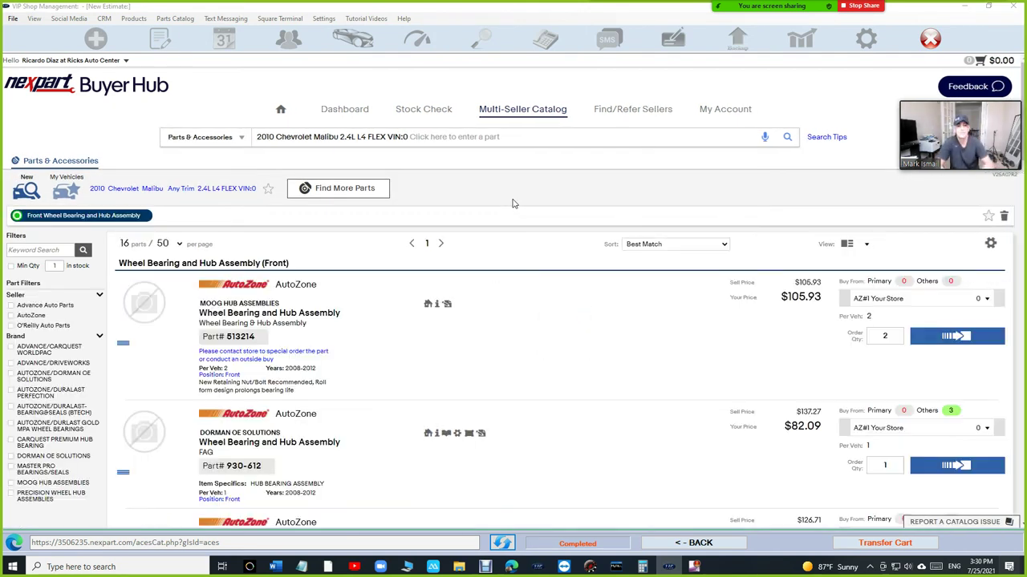
- Compare the wheel bearing and hub assembly prices, $82.09 to $285.26, then return to the top
{"action": "scroll", "coordinate": [511, 262], "scroll_direction": "down", "scroll_amount": 1}
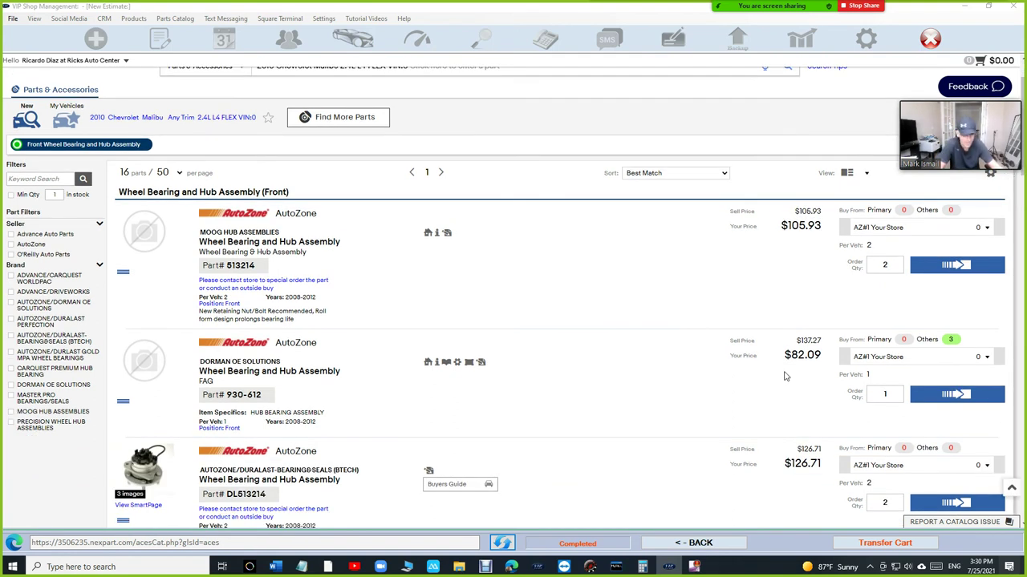
{"action": "scroll", "coordinate": [787, 376], "scroll_direction": "down", "scroll_amount": 1}
{"action": "scroll", "coordinate": [787, 385], "scroll_direction": "down", "scroll_amount": 1}
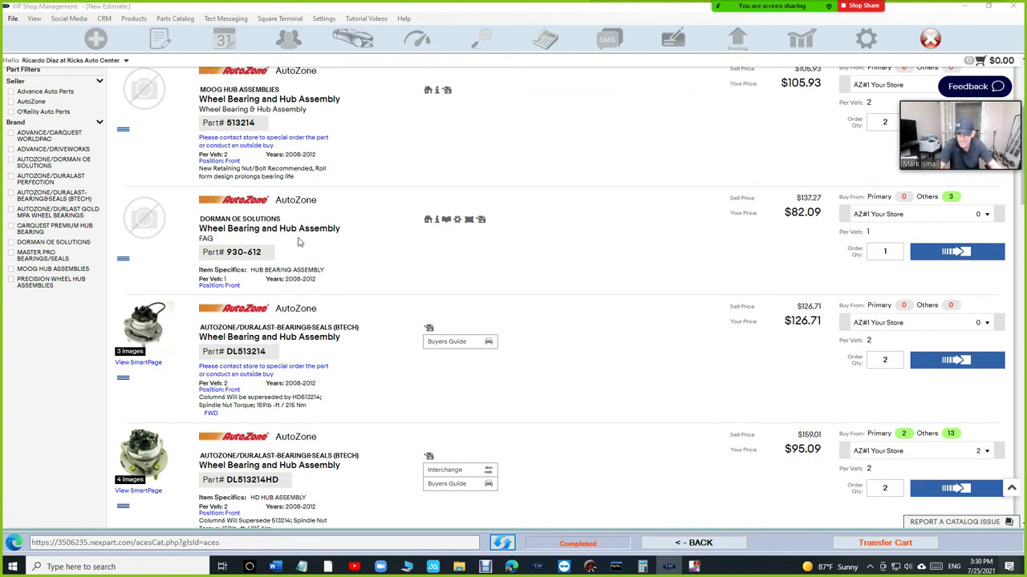
{"action": "scroll", "coordinate": [351, 244], "scroll_direction": "up", "scroll_amount": 1}
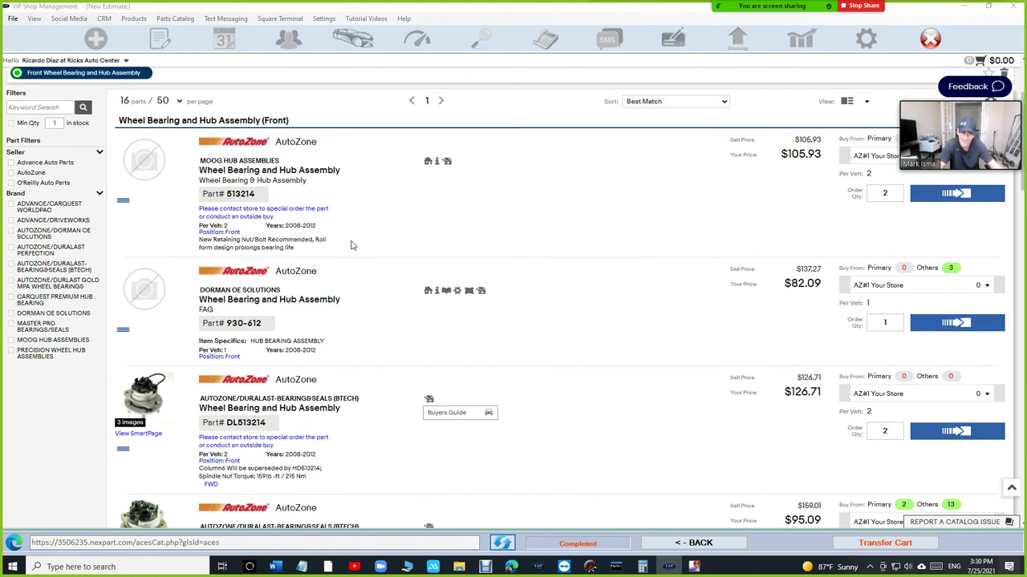
{"action": "scroll", "coordinate": [602, 355], "scroll_direction": "down", "scroll_amount": 1}
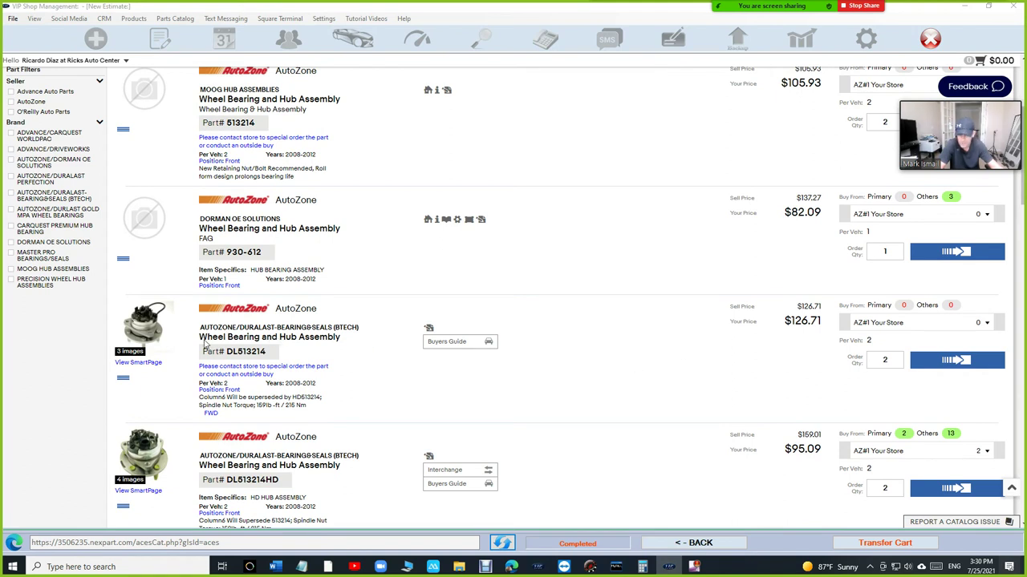
{"action": "scroll", "coordinate": [806, 353], "scroll_direction": "down", "scroll_amount": 2}
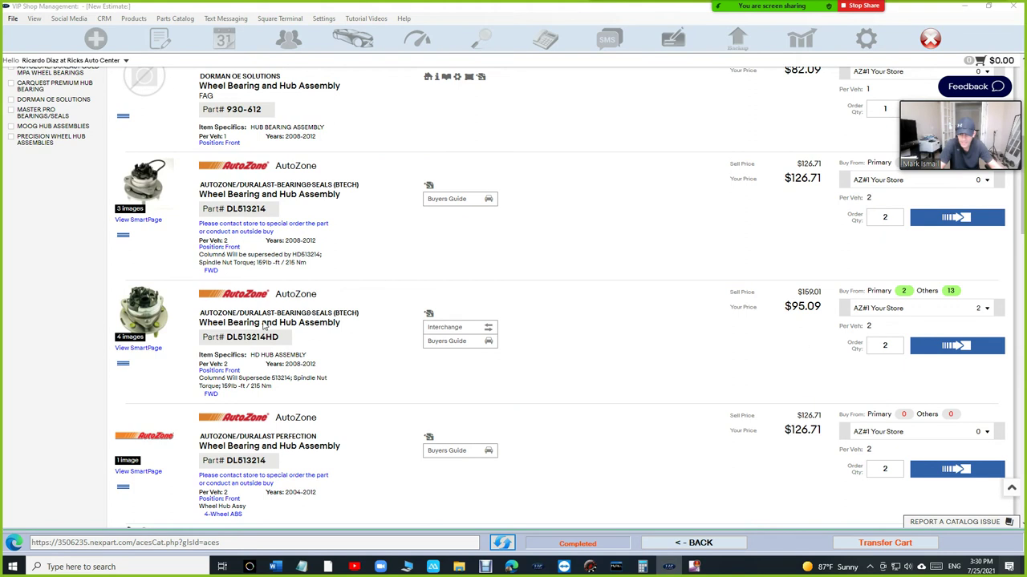
{"action": "scroll", "coordinate": [343, 324], "scroll_direction": "down", "scroll_amount": 2}
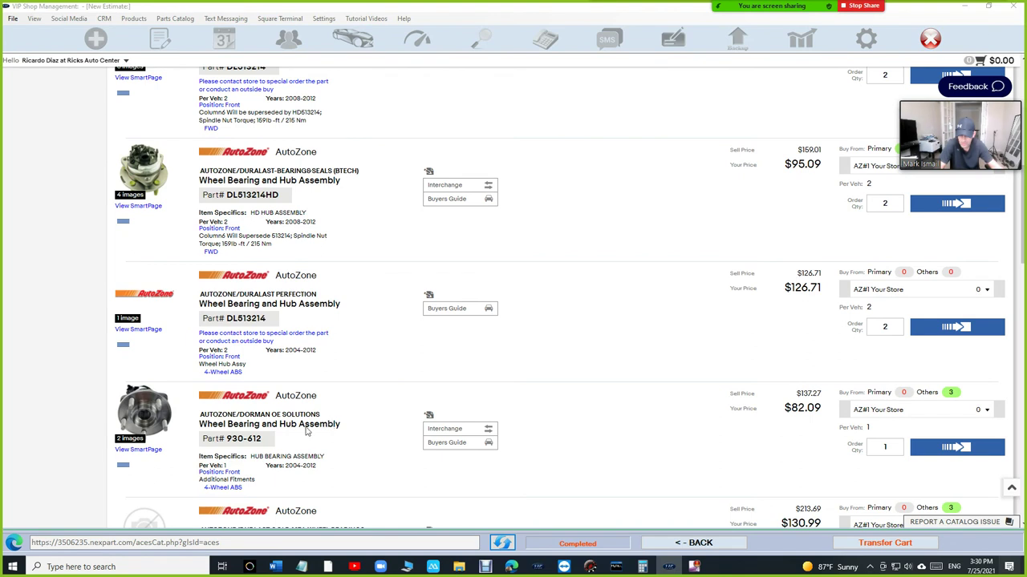
{"action": "scroll", "coordinate": [308, 432], "scroll_direction": "down", "scroll_amount": 2}
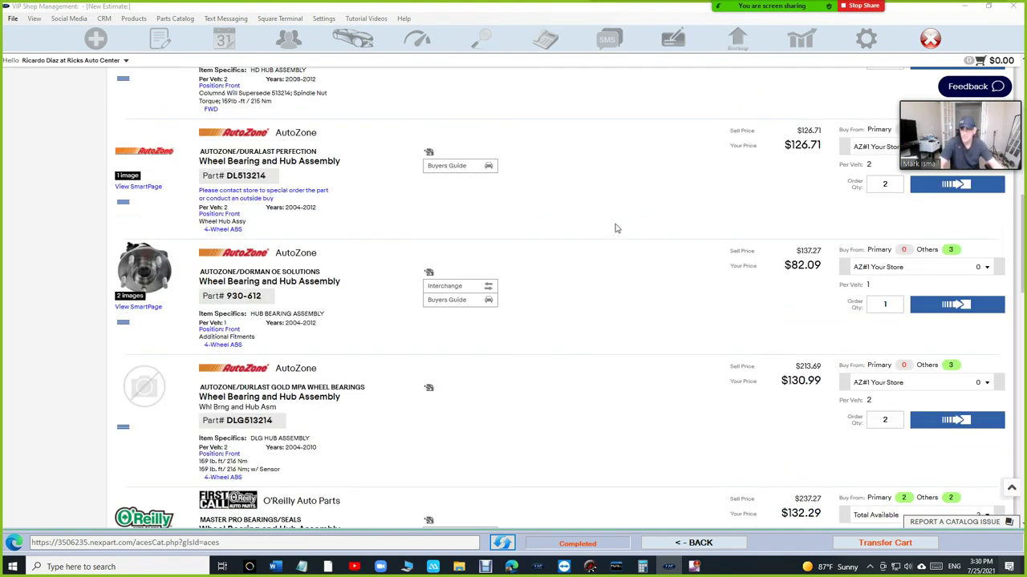
{"action": "scroll", "coordinate": [602, 311], "scroll_direction": "down", "scroll_amount": 2}
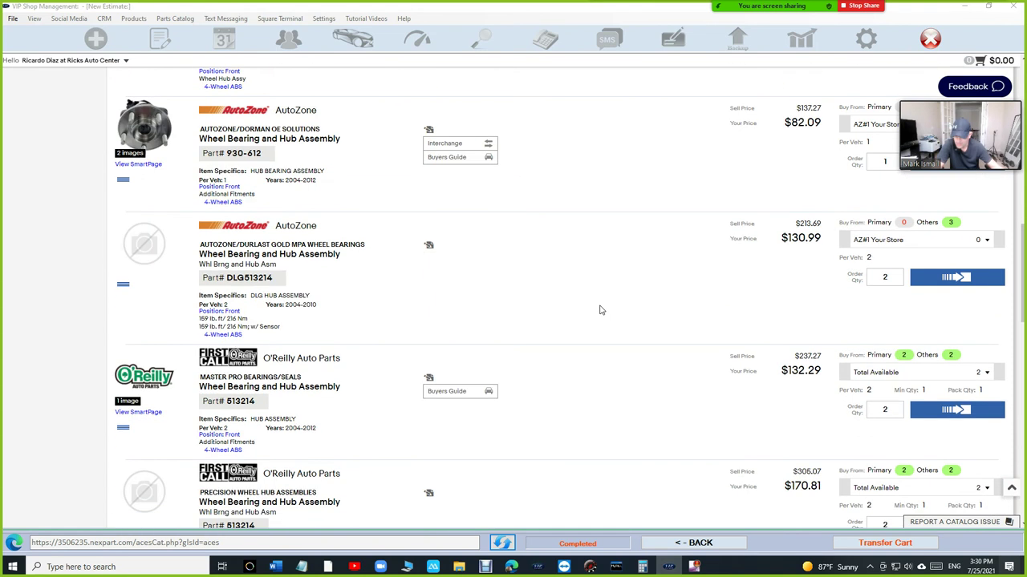
{"action": "scroll", "coordinate": [774, 379], "scroll_direction": "down", "scroll_amount": 1}
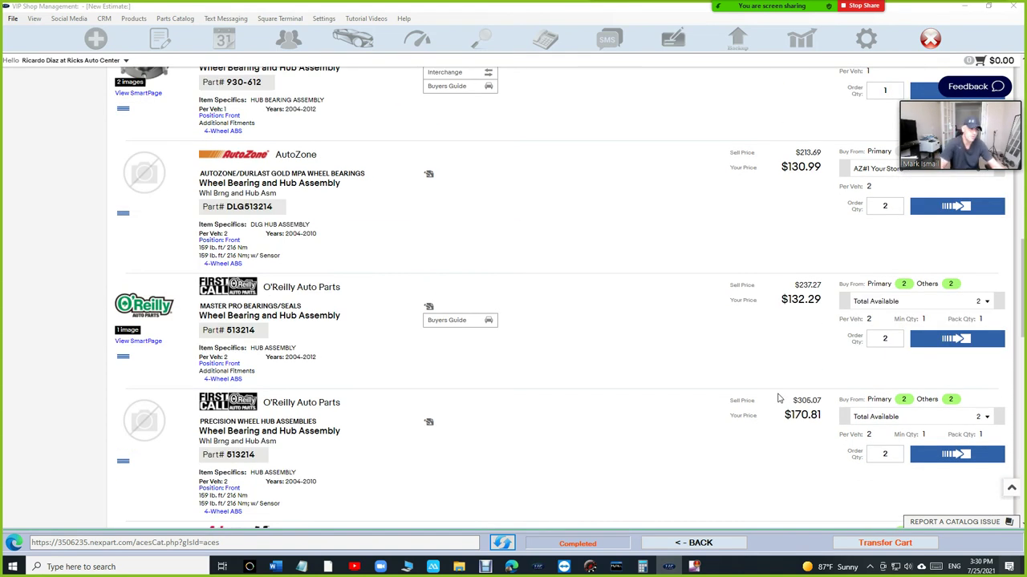
{"action": "scroll", "coordinate": [776, 389], "scroll_direction": "down", "scroll_amount": 2}
{"action": "scroll", "coordinate": [776, 394], "scroll_direction": "down", "scroll_amount": 2}
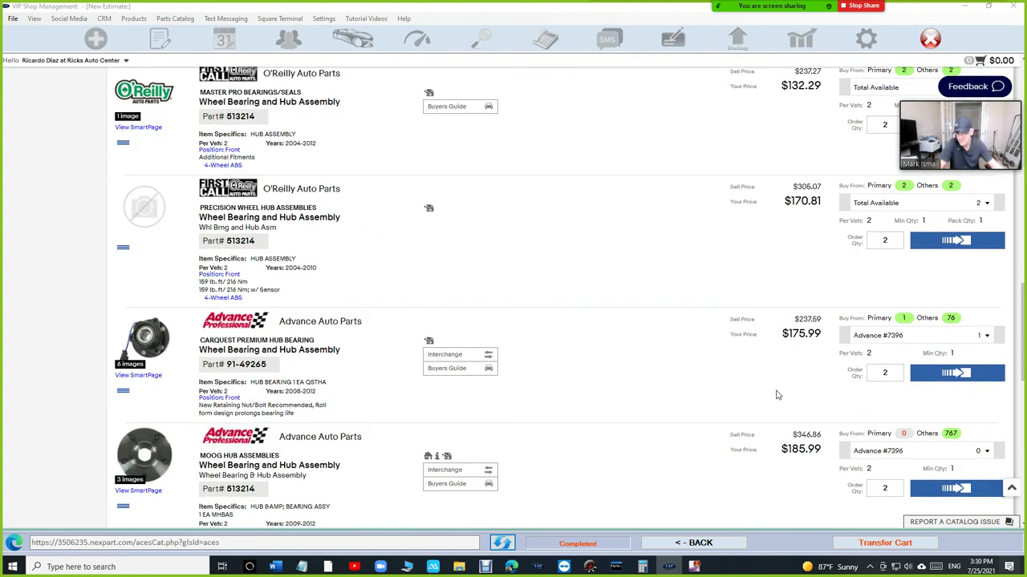
{"action": "scroll", "coordinate": [776, 394], "scroll_direction": "down", "scroll_amount": 1}
{"action": "scroll", "coordinate": [782, 396], "scroll_direction": "down", "scroll_amount": 1}
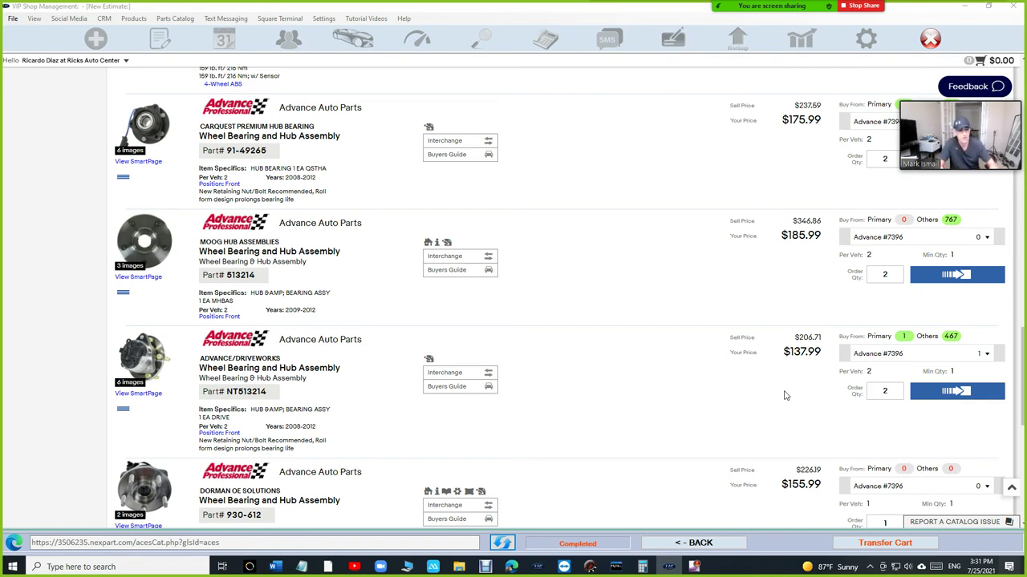
{"action": "scroll", "coordinate": [699, 358], "scroll_direction": "down", "scroll_amount": 5}
{"action": "scroll", "coordinate": [706, 356], "scroll_direction": "up", "scroll_amount": 5}
{"action": "scroll", "coordinate": [718, 353], "scroll_direction": "up", "scroll_amount": 1}
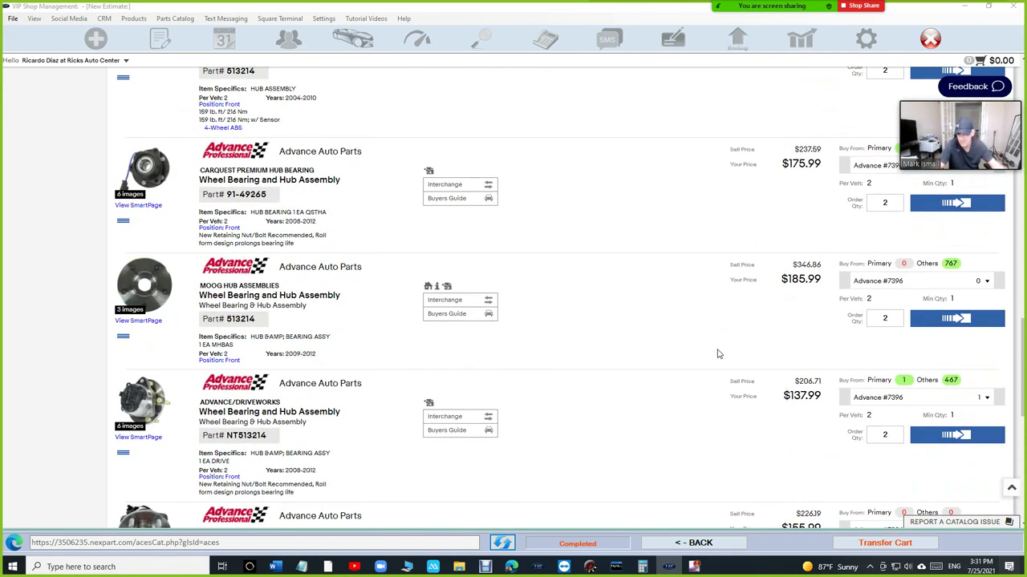
{"action": "scroll", "coordinate": [718, 354], "scroll_direction": "up", "scroll_amount": 6}
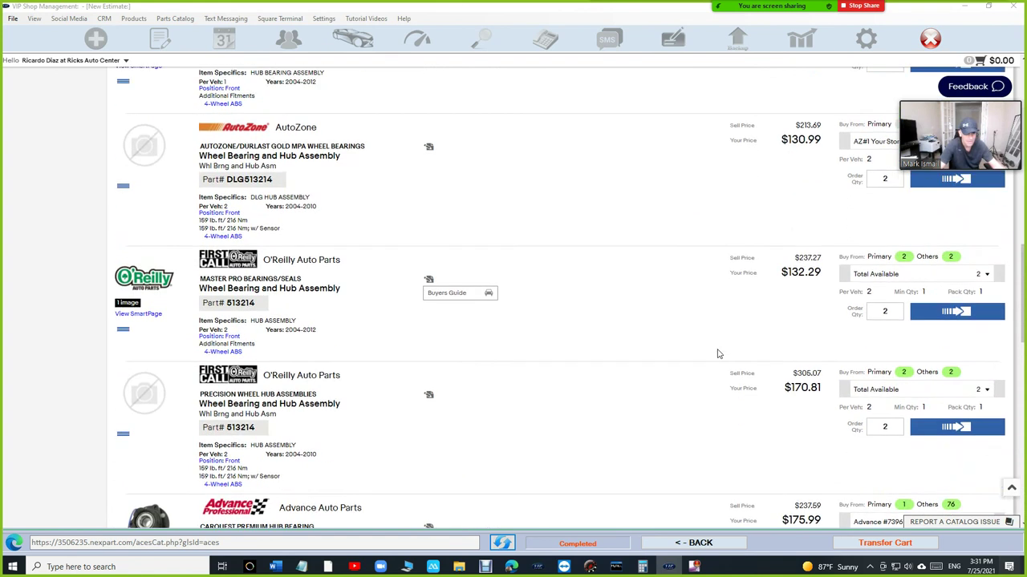
{"action": "scroll", "coordinate": [718, 353], "scroll_direction": "up", "scroll_amount": 5}
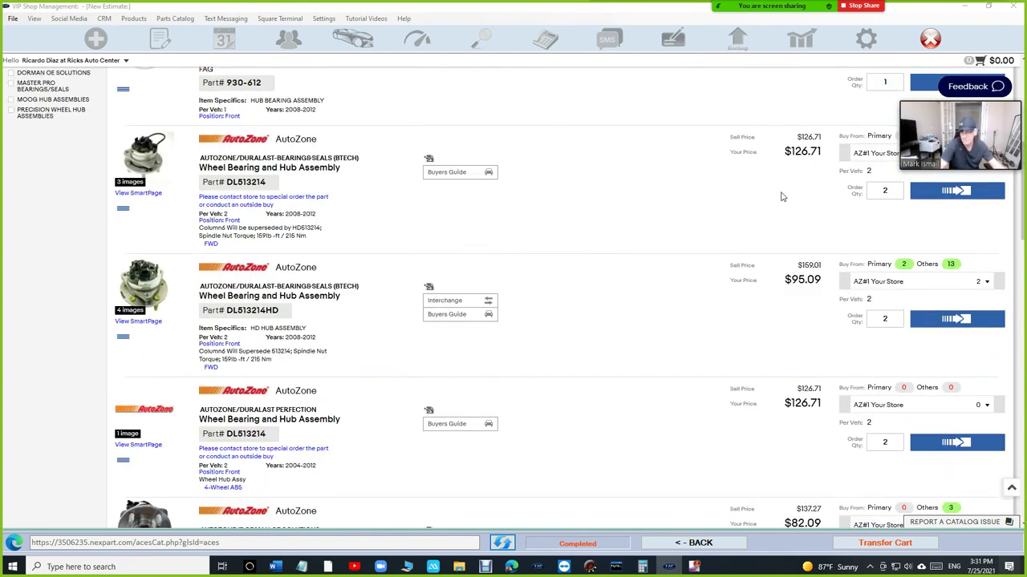
{"action": "scroll", "coordinate": [785, 205], "scroll_direction": "up", "scroll_amount": 1}
{"action": "scroll", "coordinate": [840, 270], "scroll_direction": "up", "scroll_amount": 1}
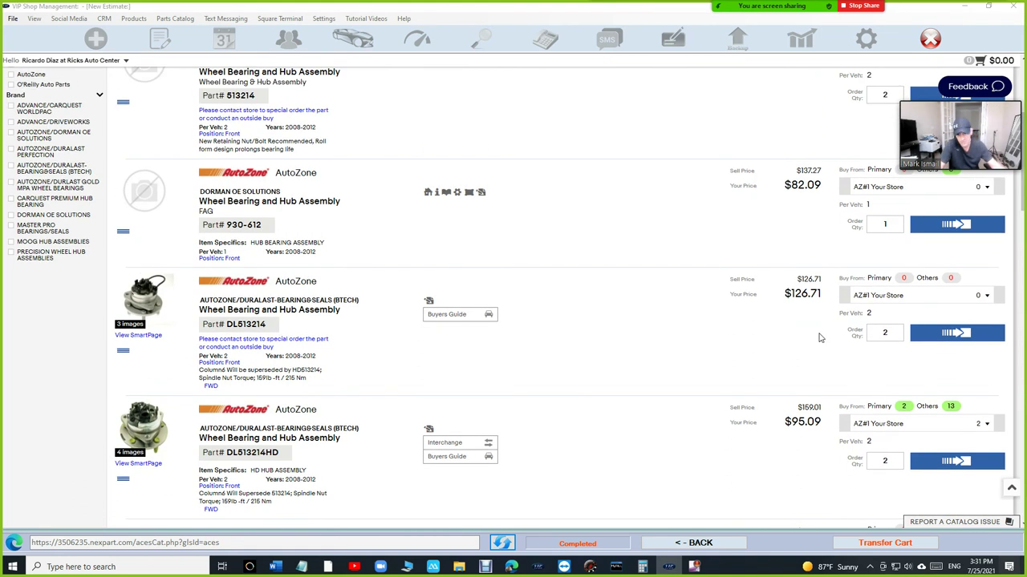
- Add the AutoZone DL513214HD wheel bearing to the cart and transfer it to the estimate
{"action": "left_click", "coordinate": [927, 462]}
{"action": "left_click", "coordinate": [871, 545]}
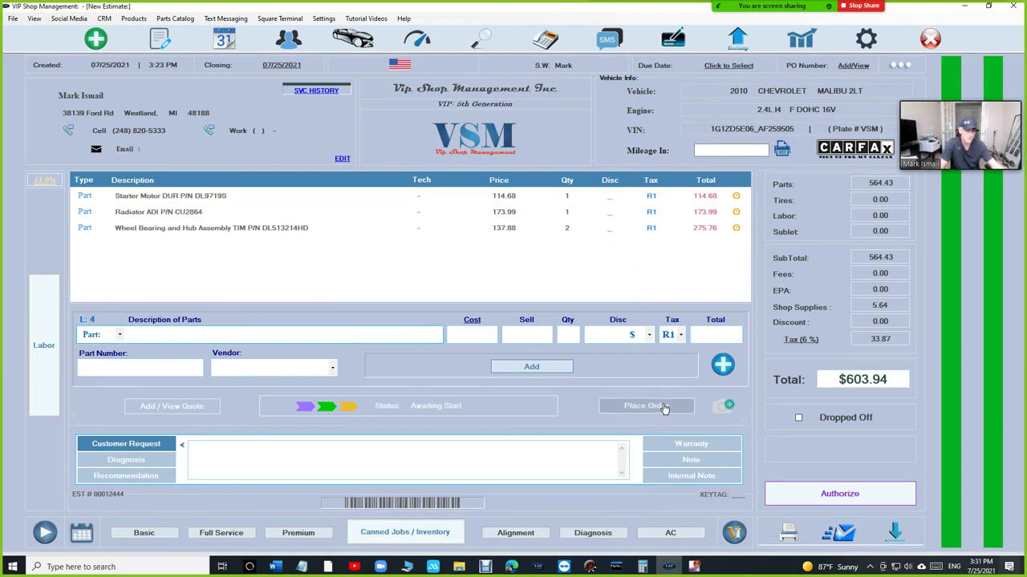
{"action": "left_click", "coordinate": [554, 212]}
{"action": "left_click", "coordinate": [521, 230]}
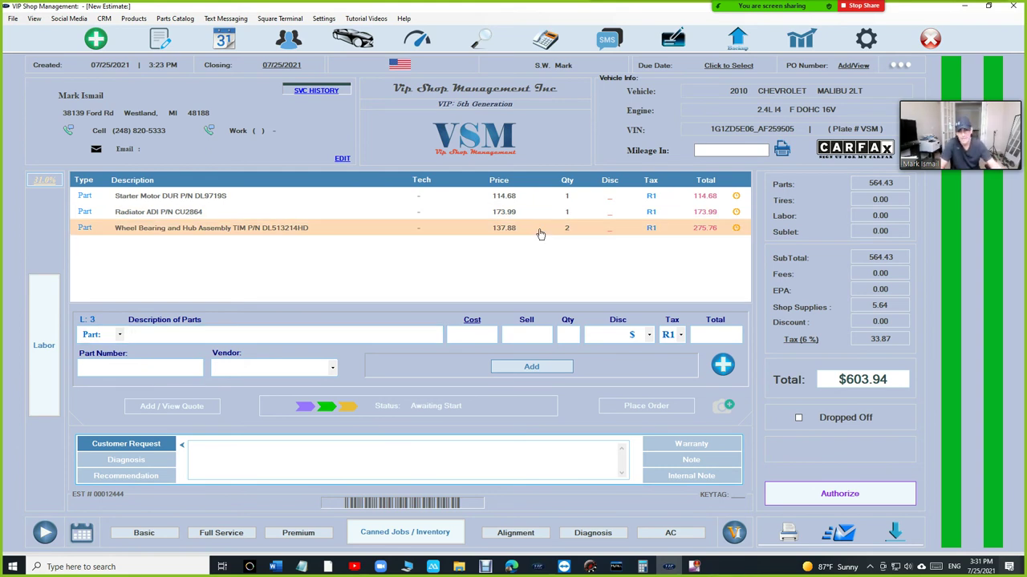
- Change the wheel bearing line's quantity to 1, bringing the estimate total to $456.41
{"action": "double_click", "coordinate": [540, 234]}
{"action": "left_click", "coordinate": [565, 332]}
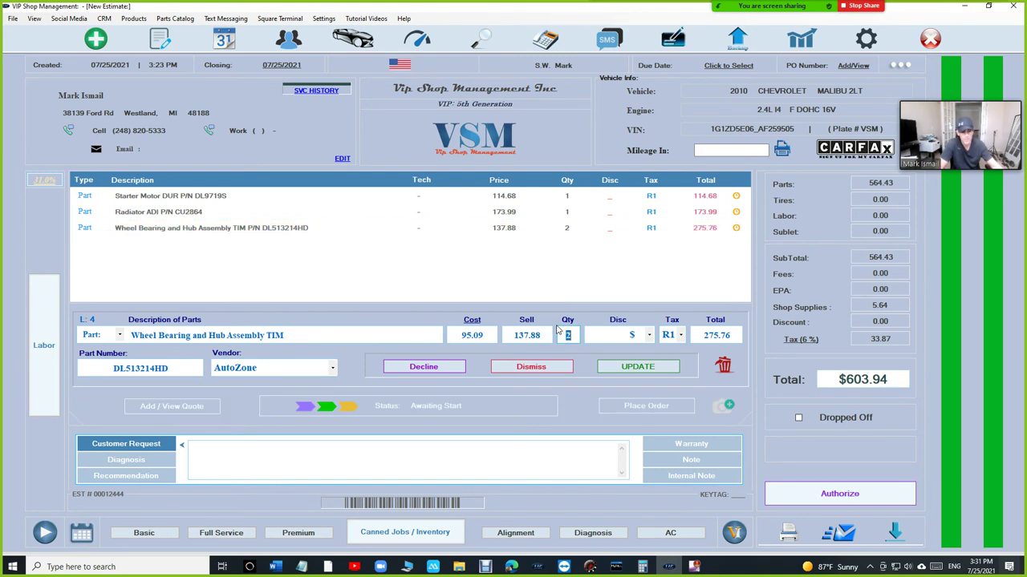
{"action": "type", "text": "1"}
{"action": "left_click", "coordinate": [638, 367]}
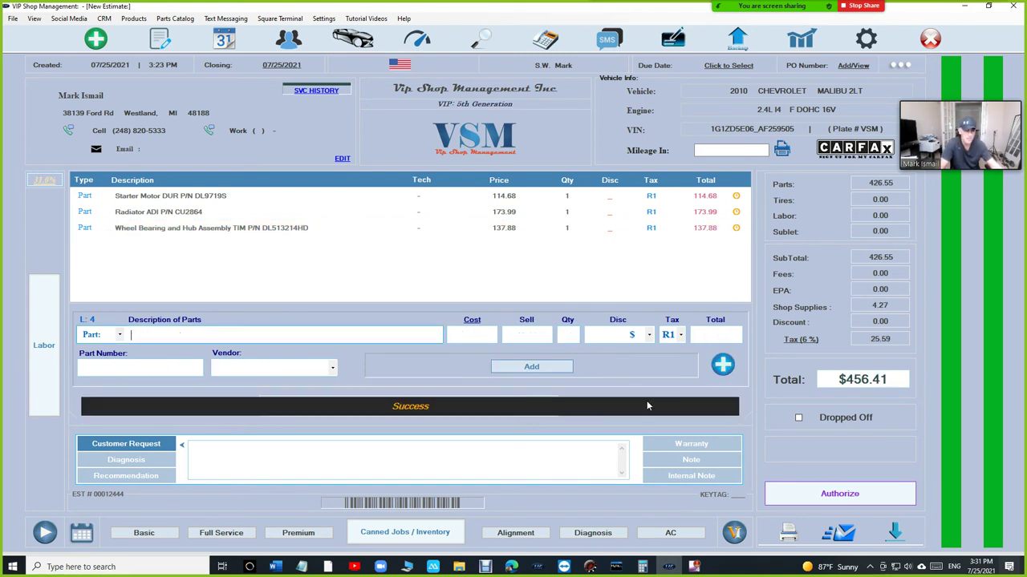
{"action": "left_click", "coordinate": [648, 408]}
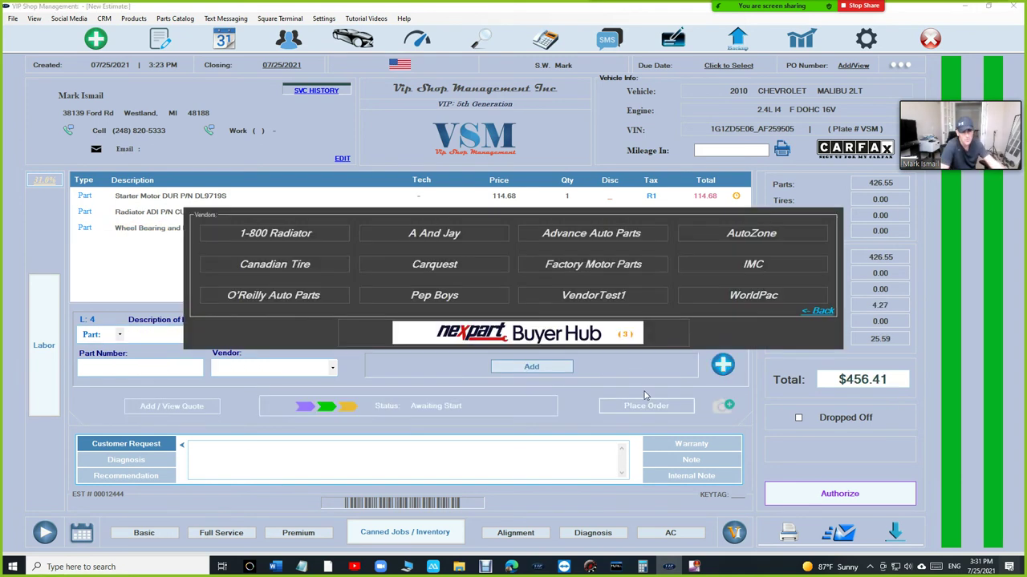
- Review the three-item $334.17 Nexpart cart and go back to the $456.41 estimate
{"action": "left_click", "coordinate": [613, 343]}
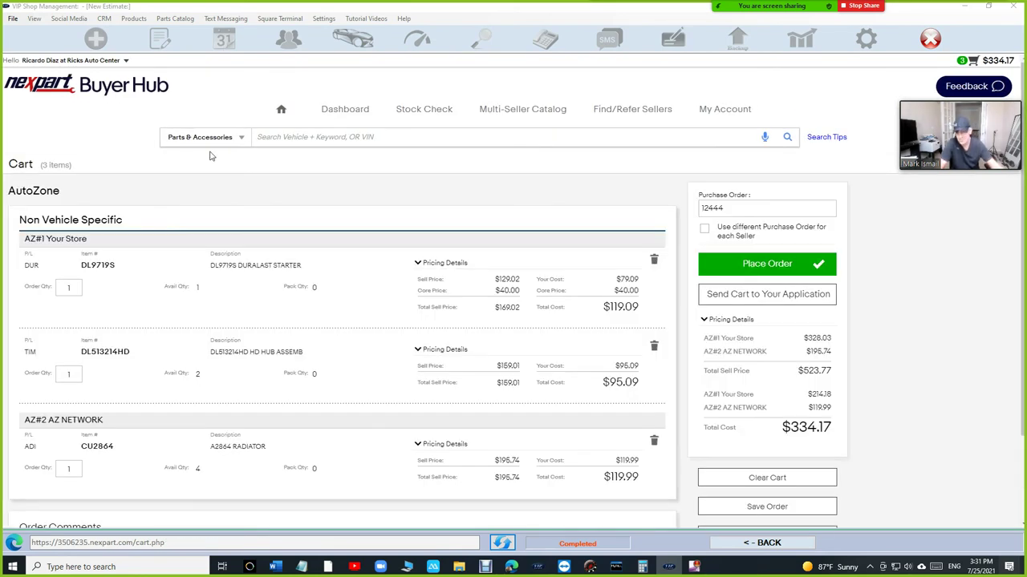
{"action": "scroll", "coordinate": [176, 265], "scroll_direction": "down", "scroll_amount": 2}
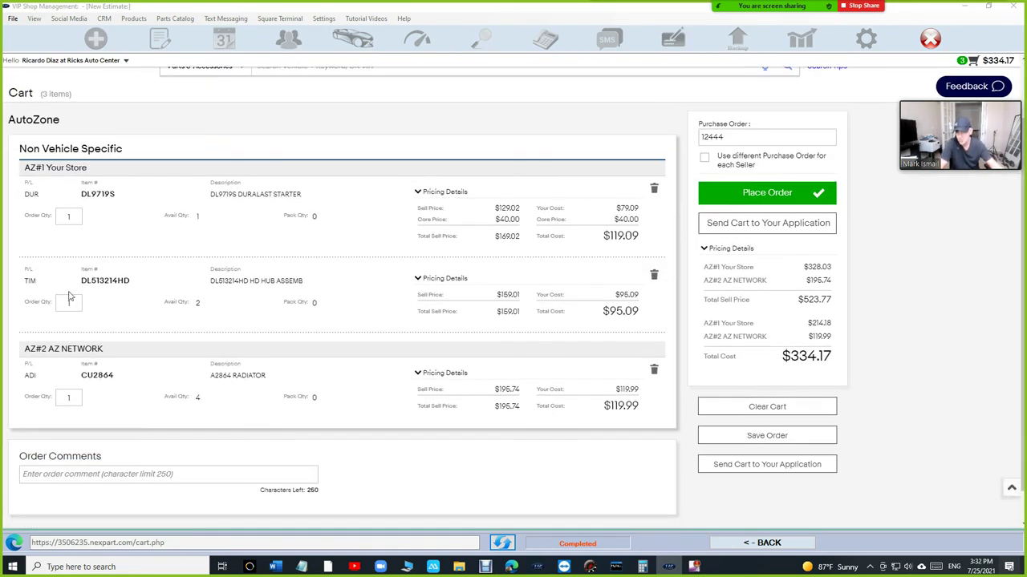
{"action": "scroll", "coordinate": [65, 380], "scroll_direction": "down", "scroll_amount": 1}
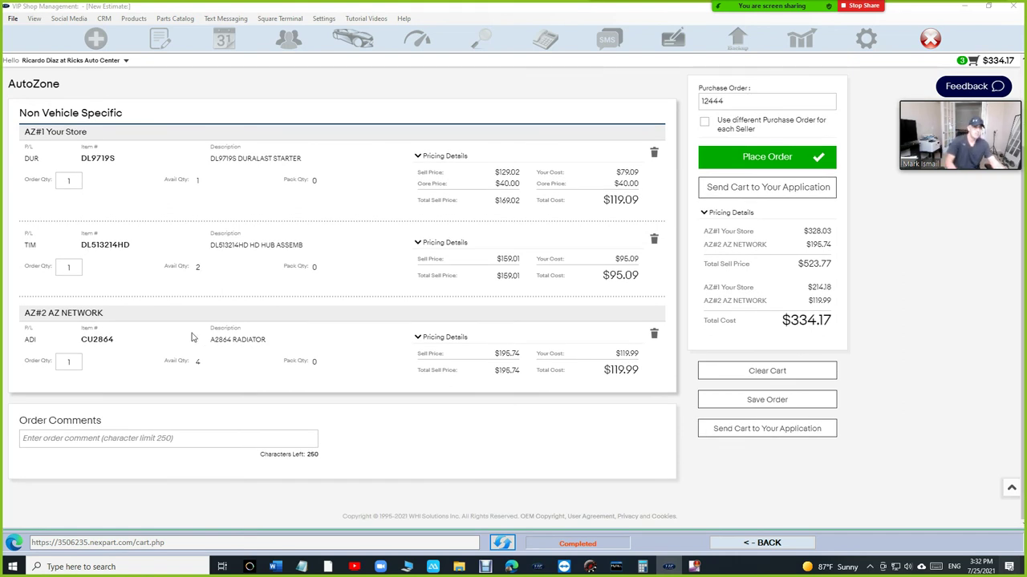
{"action": "left_click", "coordinate": [728, 543]}
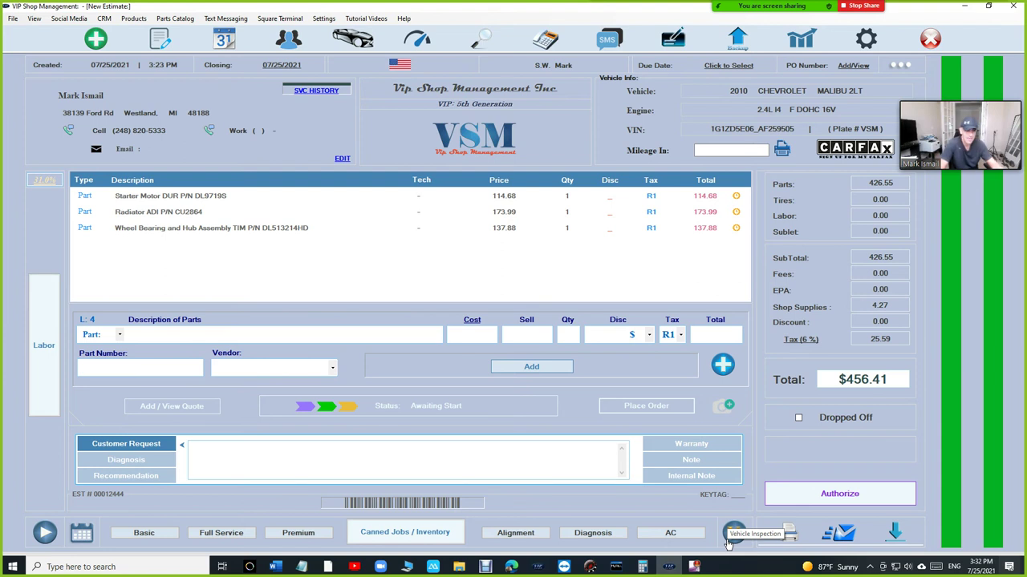
- Search the Nexpart A And Jay catalog for a Starter Motor
{"action": "left_click", "coordinate": [733, 371]}
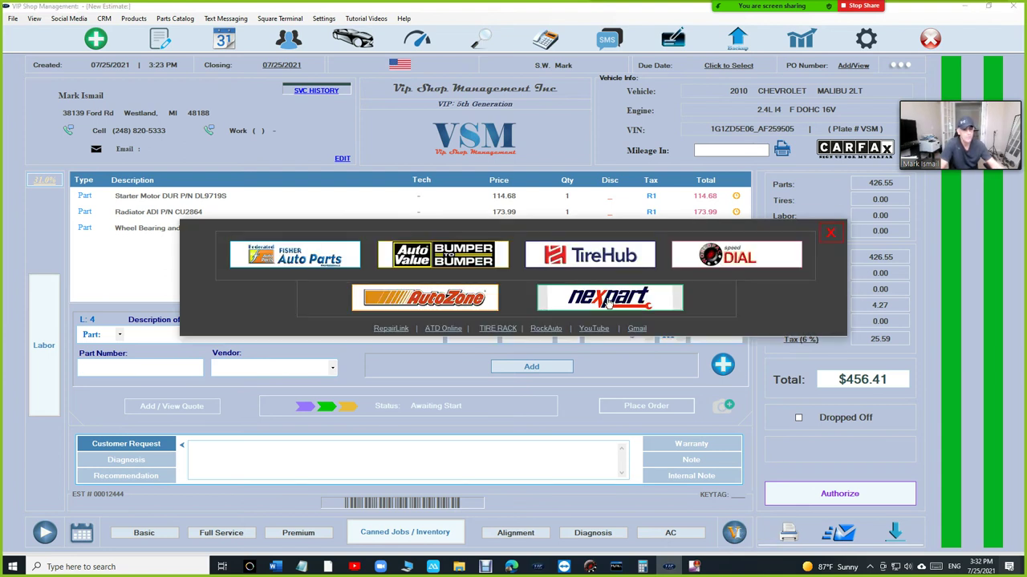
{"action": "left_click", "coordinate": [573, 301]}
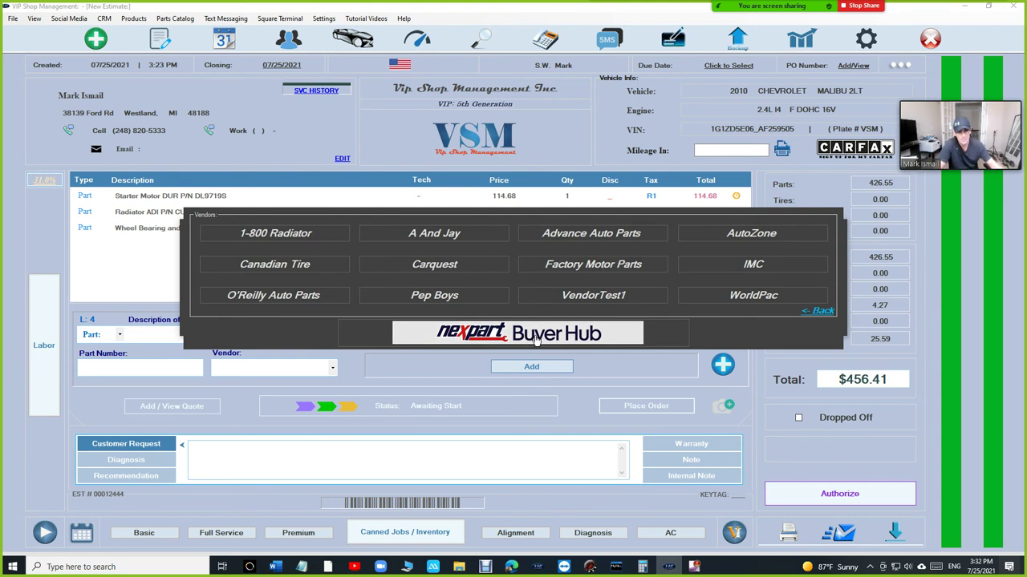
{"action": "left_click", "coordinate": [436, 236]}
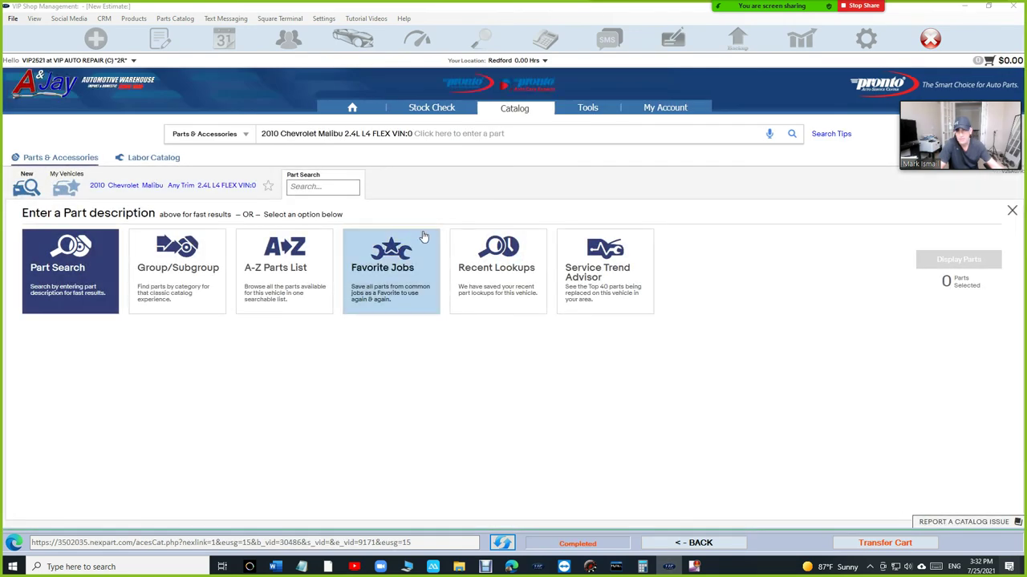
{"action": "left_click", "coordinate": [459, 133]}
{"action": "type", "text": "starter"}
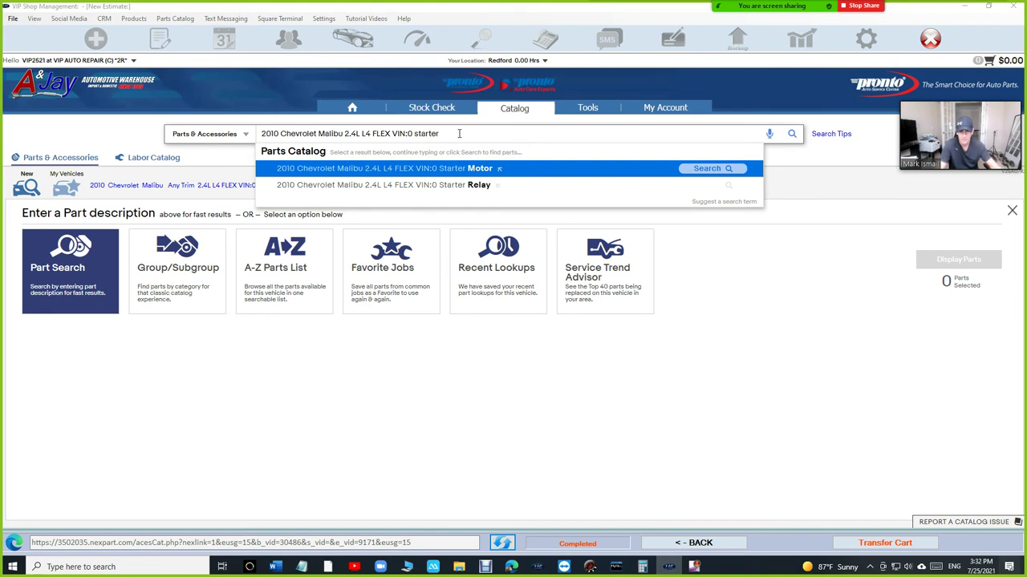
{"action": "left_click", "coordinate": [451, 176]}
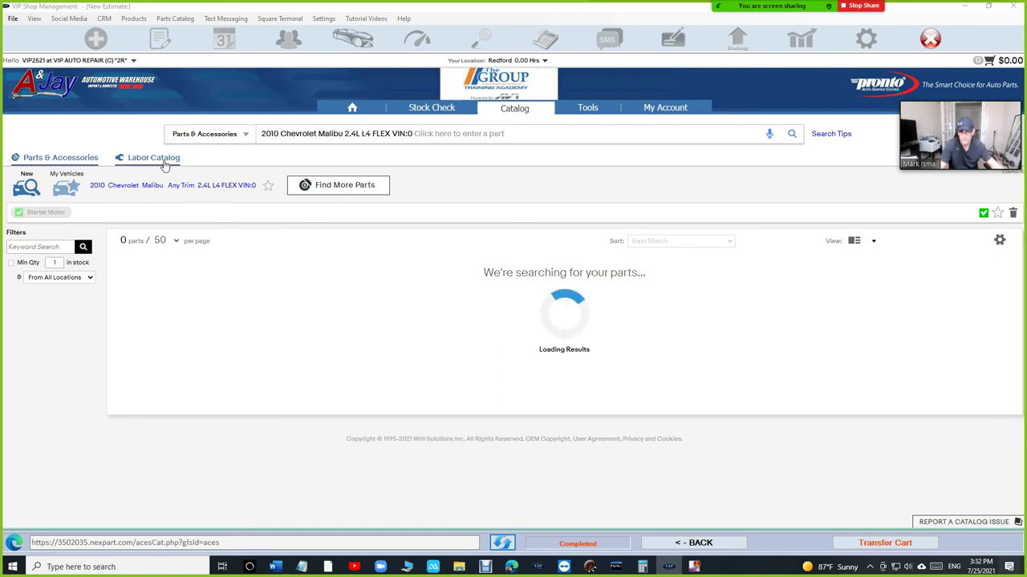
- Transfer the 0.80-hour starter remove-and-replace labor ($68.00) to the estimate, totaling $525.09
{"action": "left_click", "coordinate": [164, 160]}
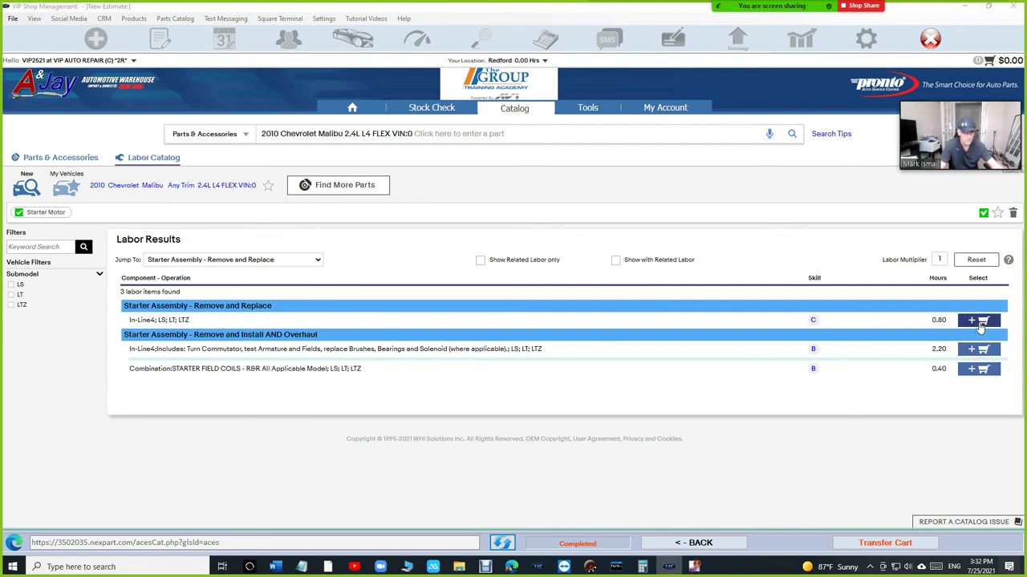
{"action": "left_click", "coordinate": [980, 320]}
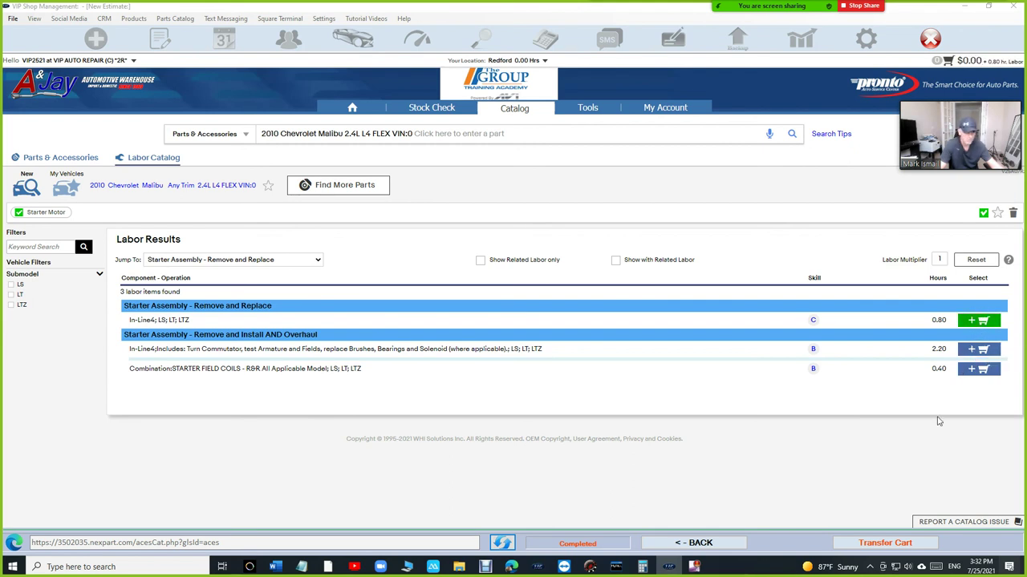
{"action": "left_click", "coordinate": [878, 544]}
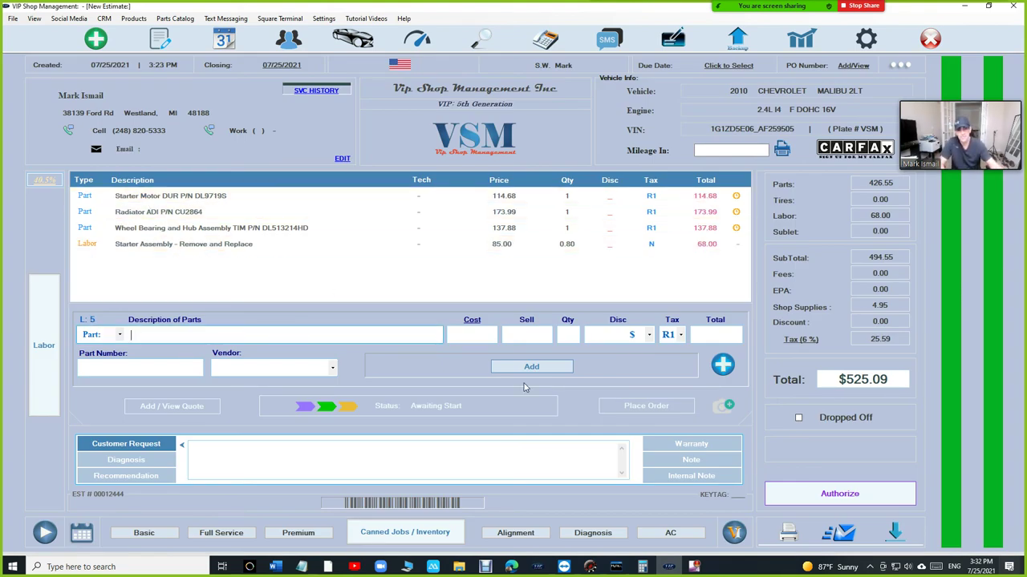
{"action": "left_click", "coordinate": [721, 409]}
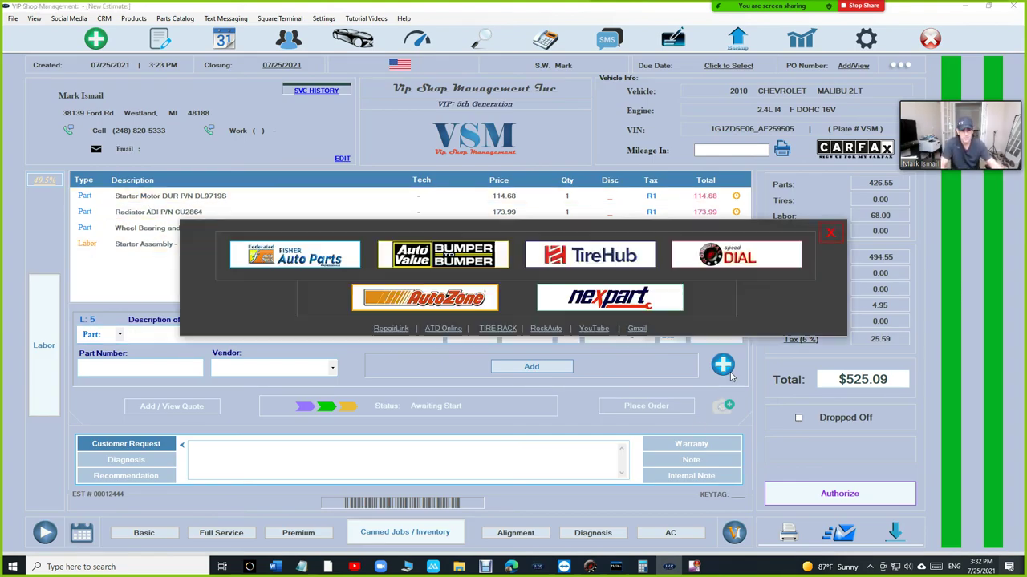
{"action": "left_click", "coordinate": [648, 287]}
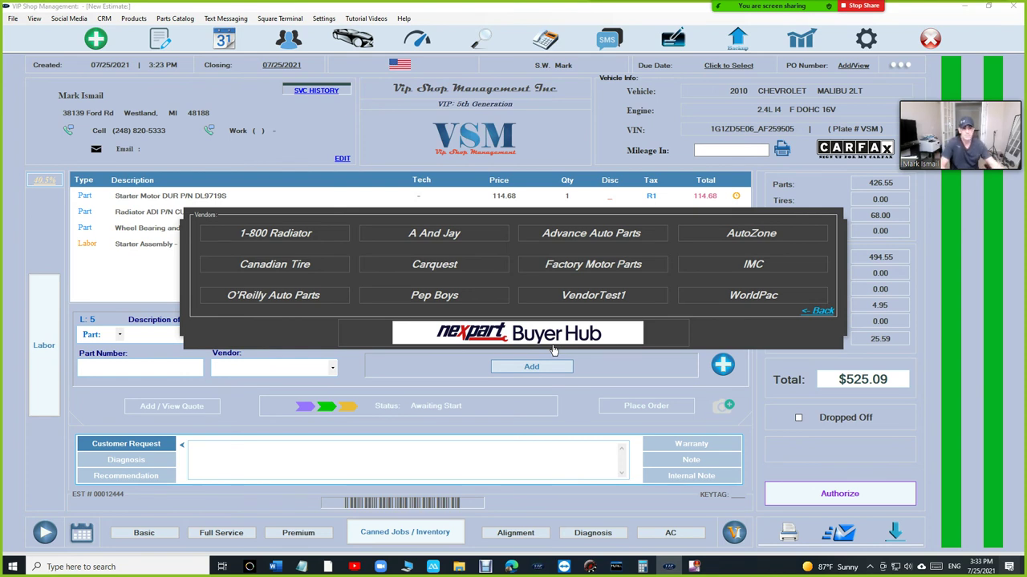
{"action": "left_click", "coordinate": [820, 311]}
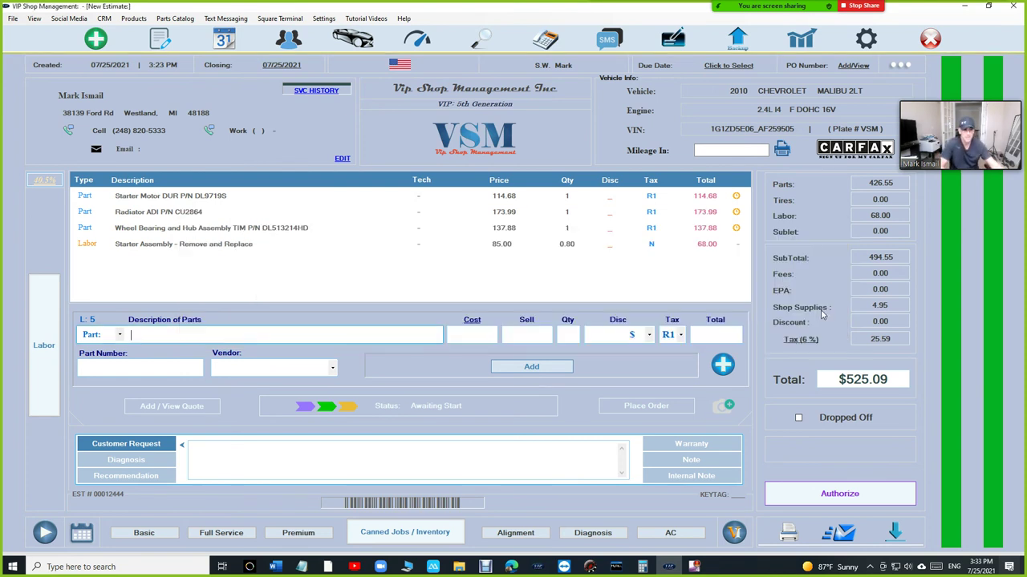
{"action": "left_click", "coordinate": [163, 20]}
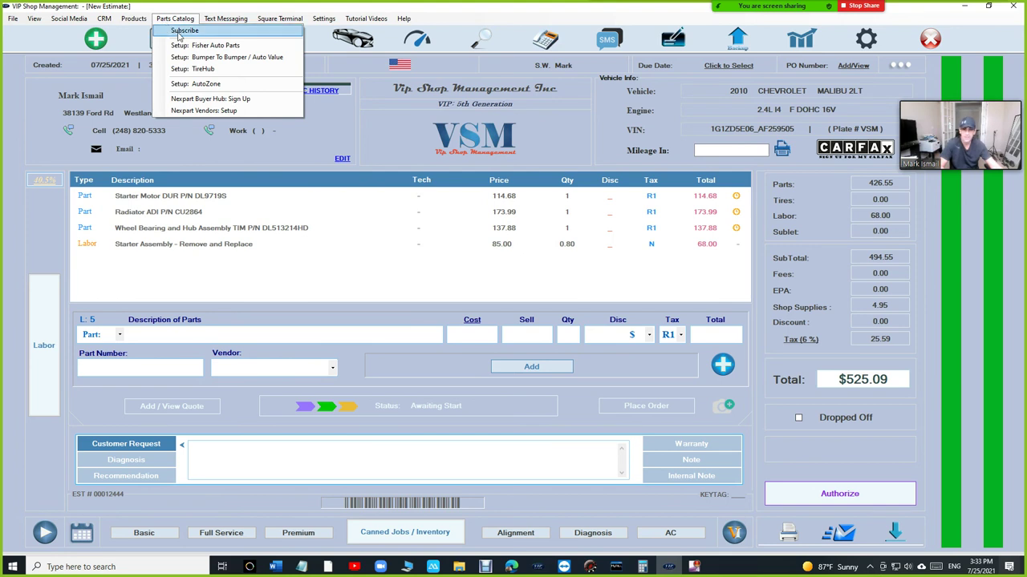
{"action": "left_click", "coordinate": [261, 327]}
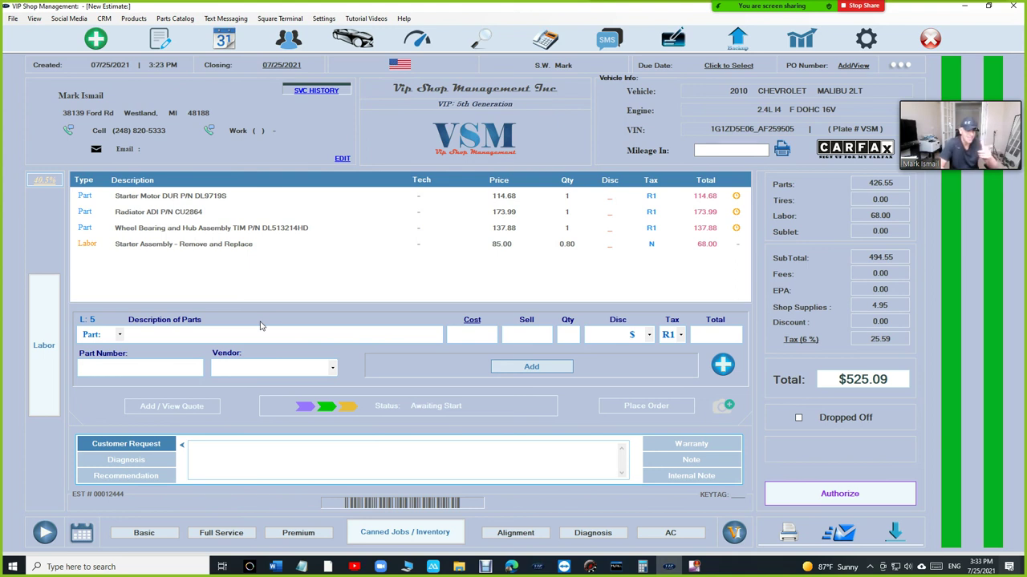
- Clear all parts and labor from the estimate
{"action": "left_click", "coordinate": [903, 65]}
{"action": "left_click", "coordinate": [890, 100]}
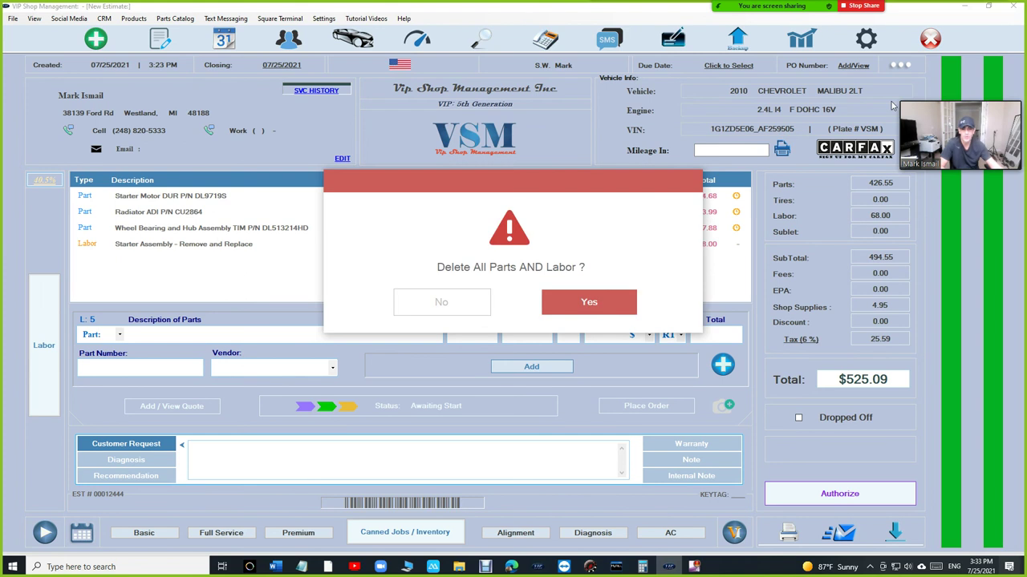
{"action": "left_click", "coordinate": [545, 308]}
- In Nexpart Buyer Hub, search A/C compressors for the 2010 Chevrolet Malibu
{"action": "left_click", "coordinate": [722, 365]}
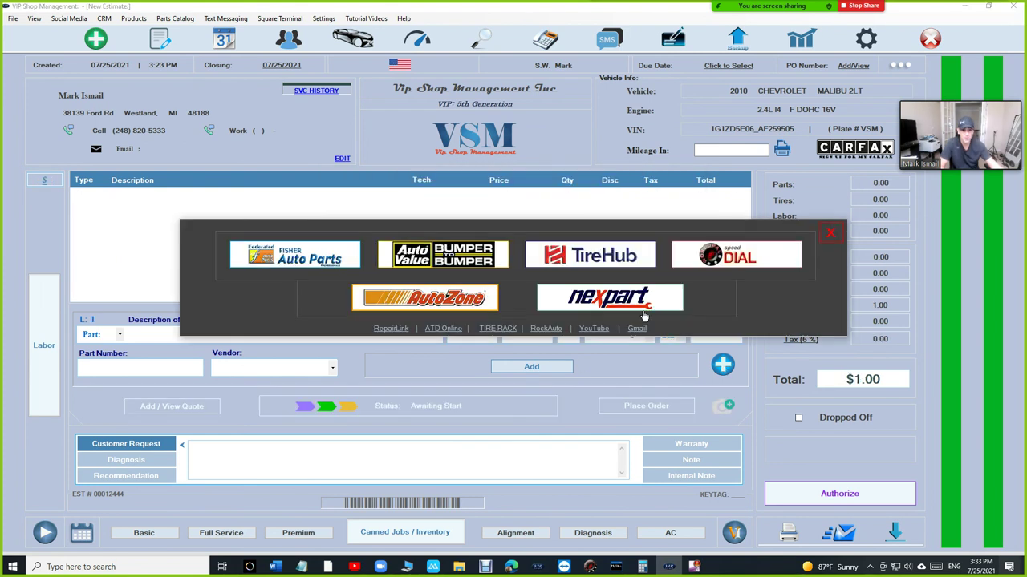
{"action": "left_click", "coordinate": [644, 316]}
{"action": "left_click", "coordinate": [593, 335]}
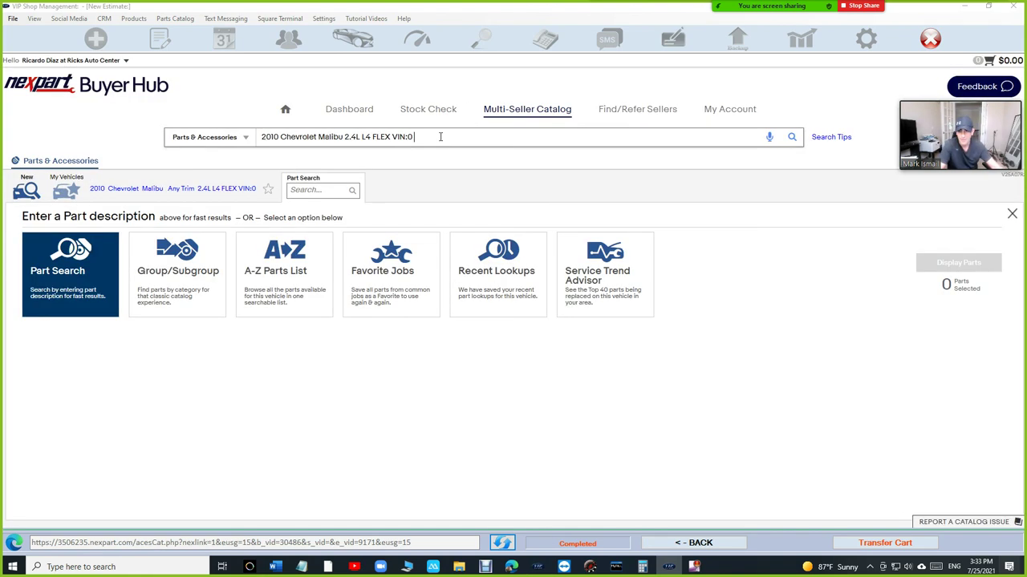
{"action": "left_click", "coordinate": [440, 137]}
{"action": "type", "text": "act"}
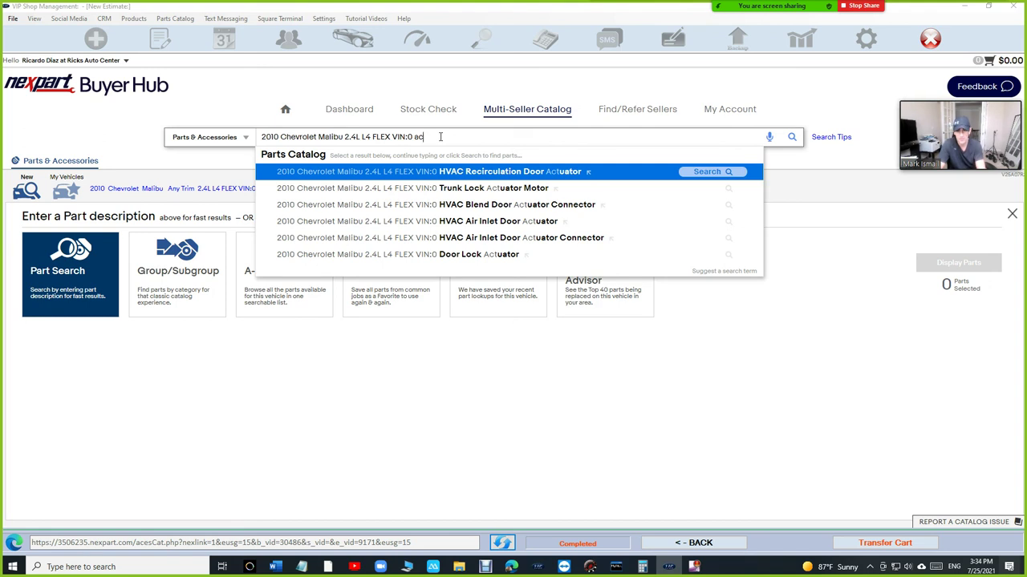
{"action": "type", "text": " ac"}
{"action": "key", "text": "BackSpace"}
{"action": "type", "text": "compre"}
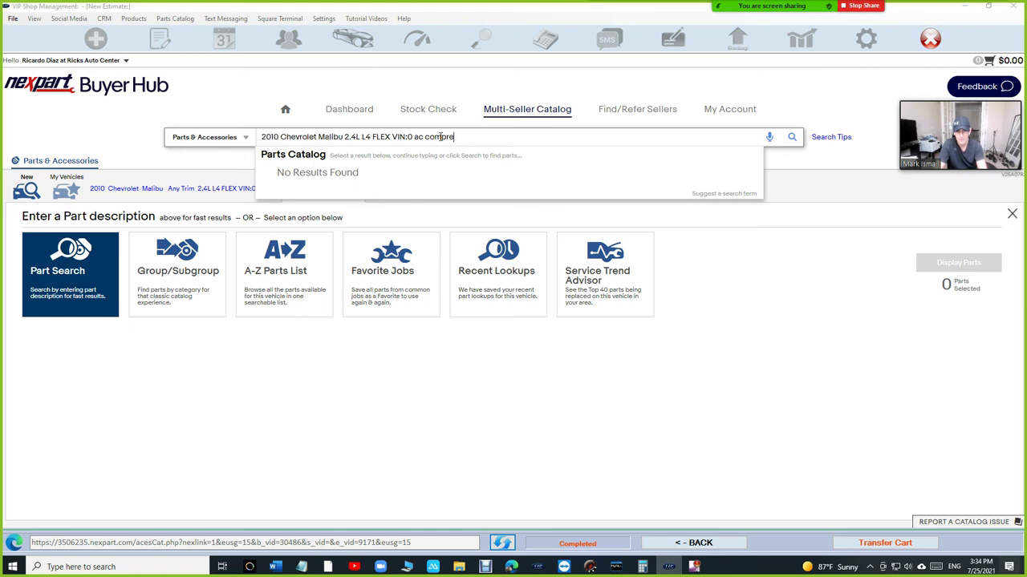
{"action": "key", "text": "BackSpace"}
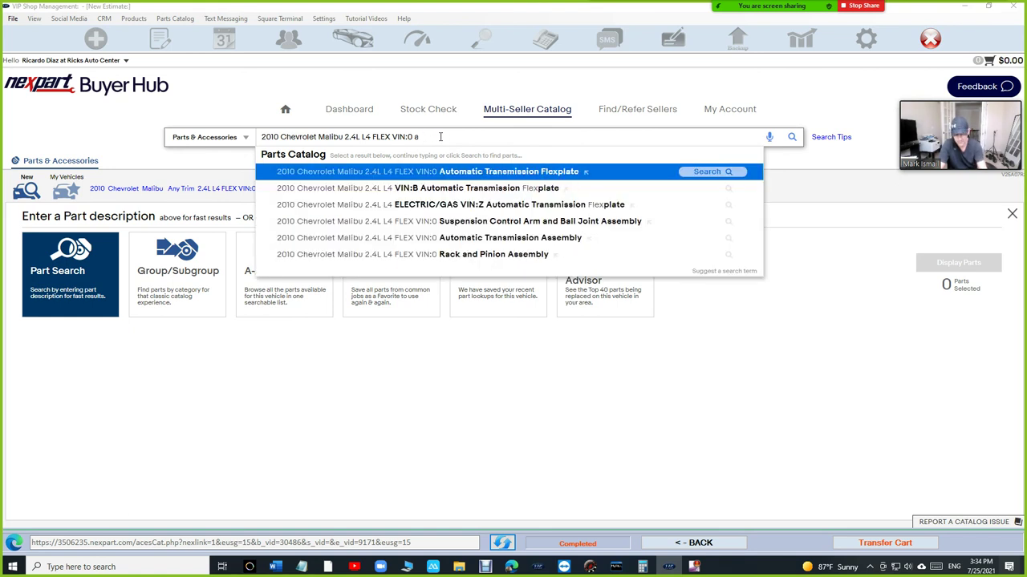
{"action": "type", "text": "/ac"}
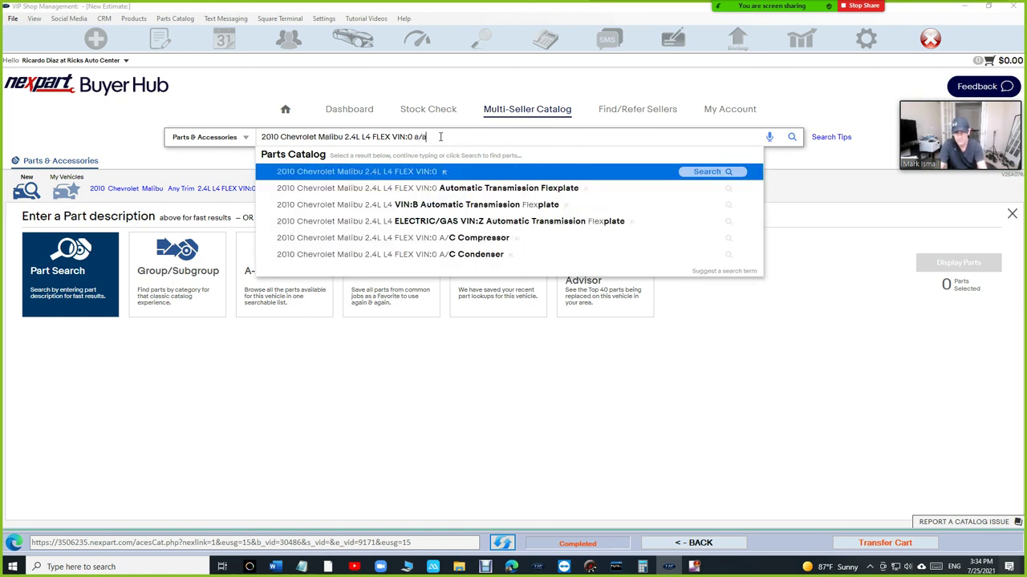
{"action": "type", "text": "c"}
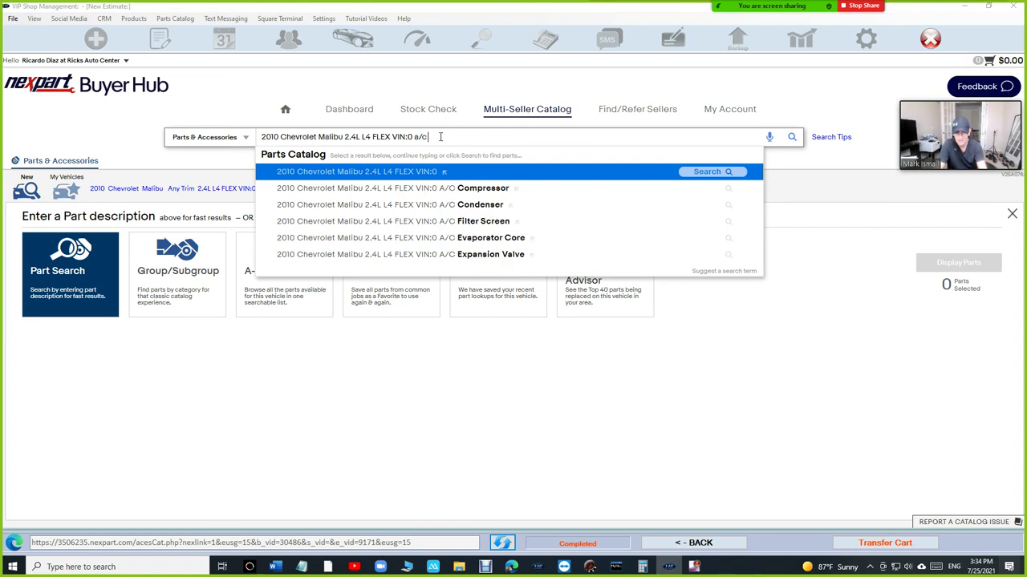
{"action": "left_click", "coordinate": [462, 195]}
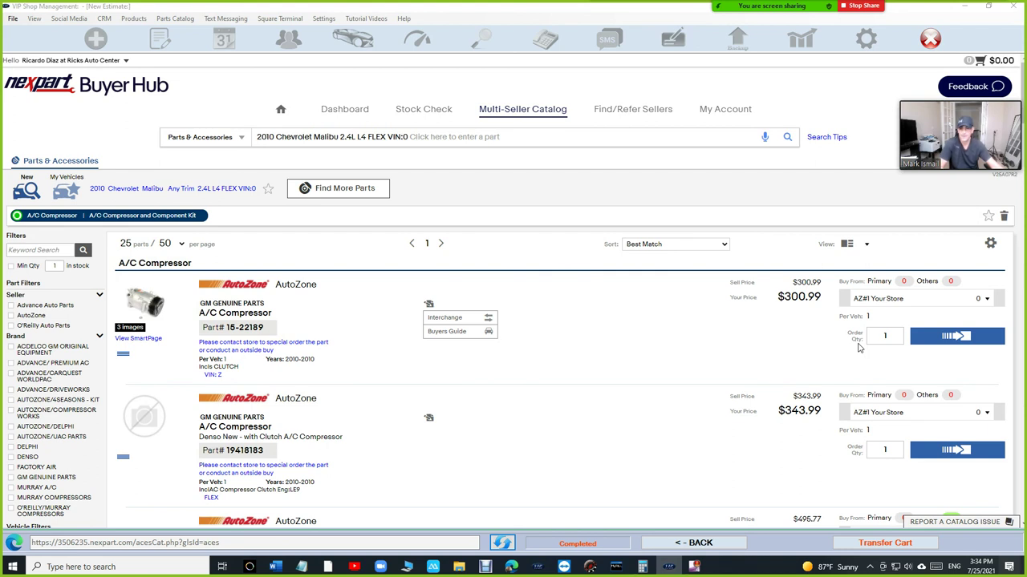
{"action": "scroll", "coordinate": [758, 320], "scroll_direction": "down", "scroll_amount": 1}
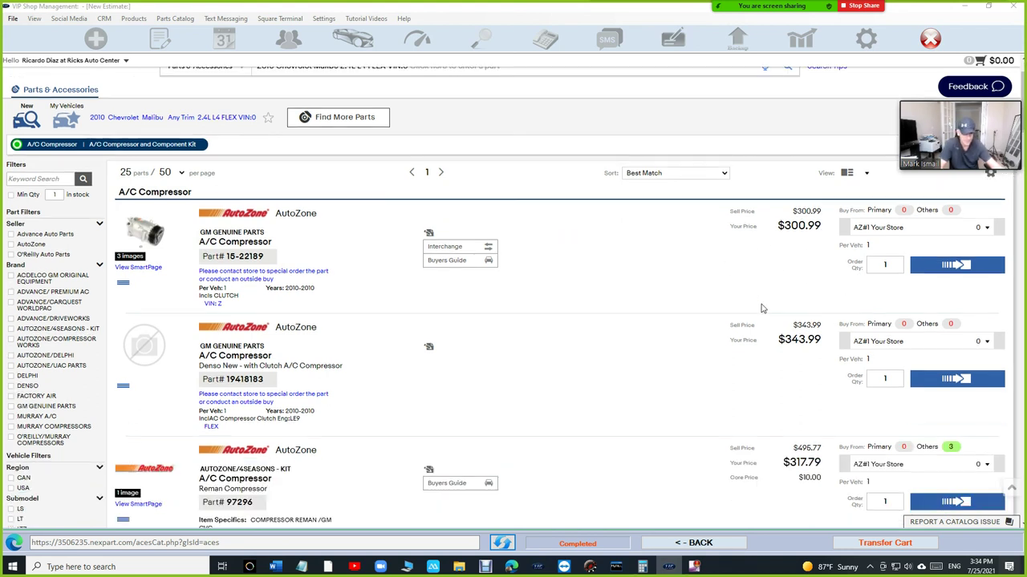
{"action": "scroll", "coordinate": [763, 328], "scroll_direction": "down", "scroll_amount": 2}
{"action": "scroll", "coordinate": [790, 337], "scroll_direction": "down", "scroll_amount": 2}
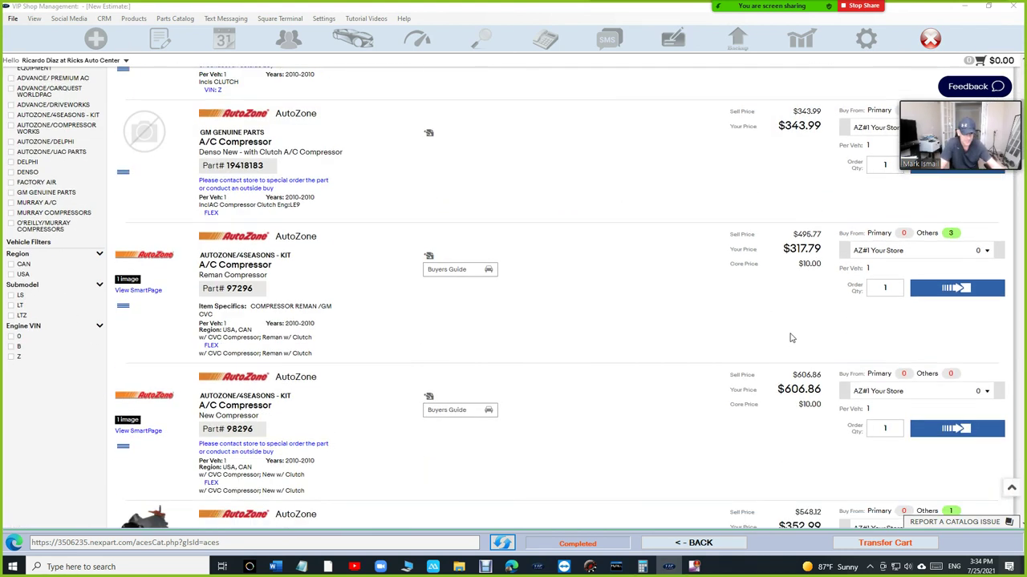
{"action": "scroll", "coordinate": [790, 337], "scroll_direction": "up", "scroll_amount": 1}
{"action": "scroll", "coordinate": [790, 338], "scroll_direction": "down", "scroll_amount": 1}
{"action": "scroll", "coordinate": [786, 325], "scroll_direction": "down", "scroll_amount": 3}
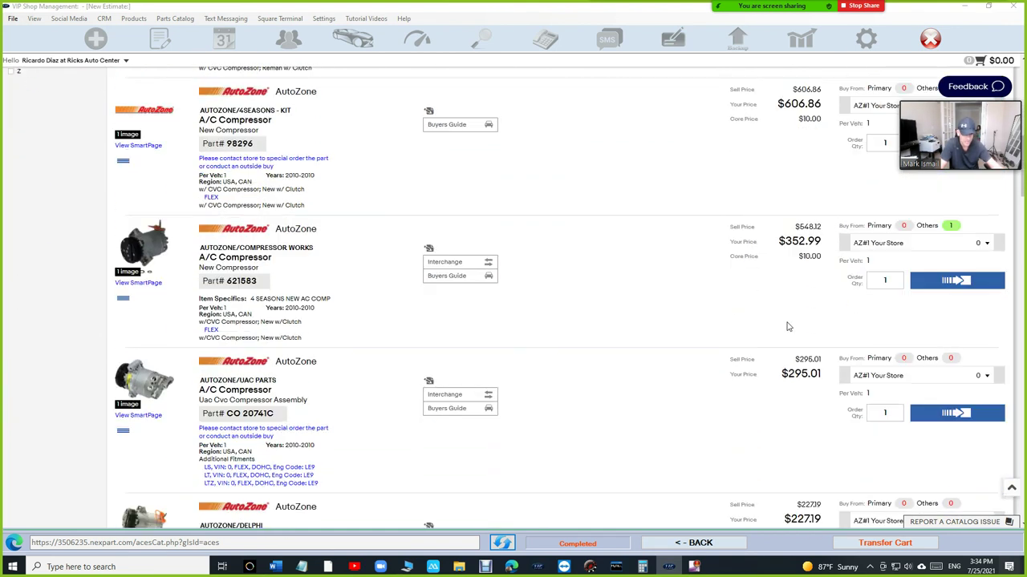
{"action": "scroll", "coordinate": [785, 378], "scroll_direction": "down", "scroll_amount": 1}
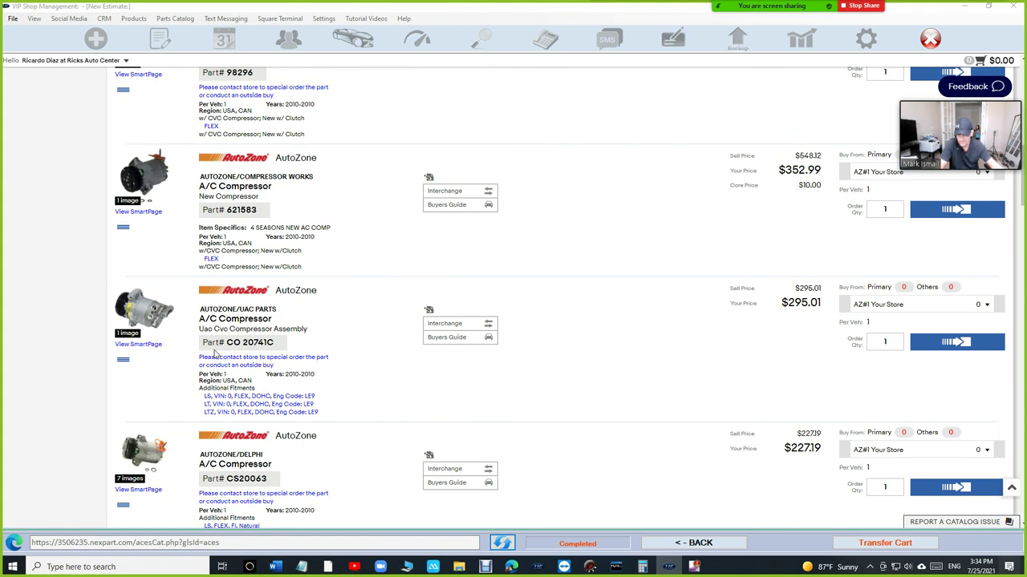
{"action": "scroll", "coordinate": [581, 356], "scroll_direction": "down", "scroll_amount": 1}
{"action": "scroll", "coordinate": [594, 356], "scroll_direction": "down", "scroll_amount": 1}
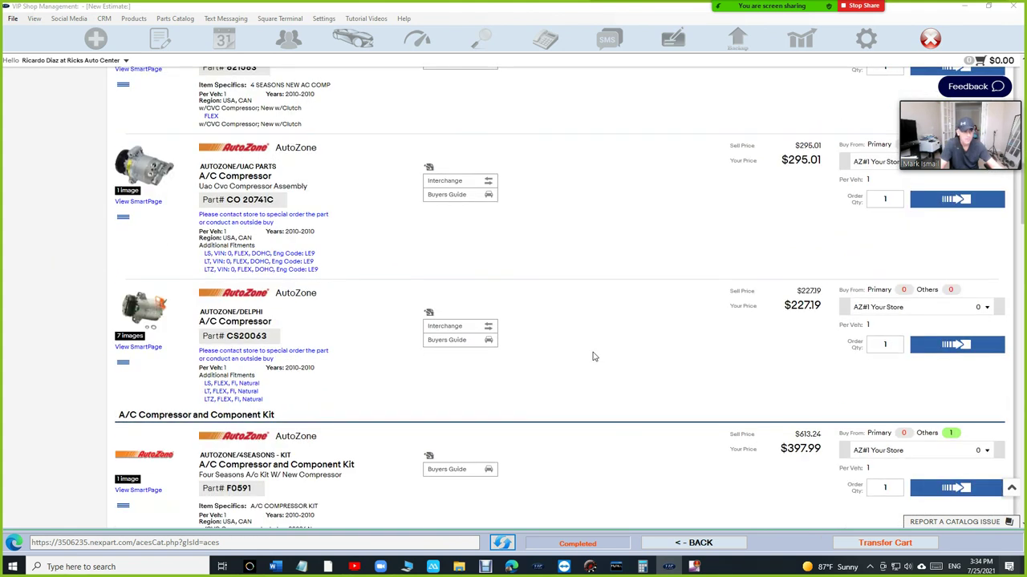
{"action": "scroll", "coordinate": [594, 356], "scroll_direction": "down", "scroll_amount": 1}
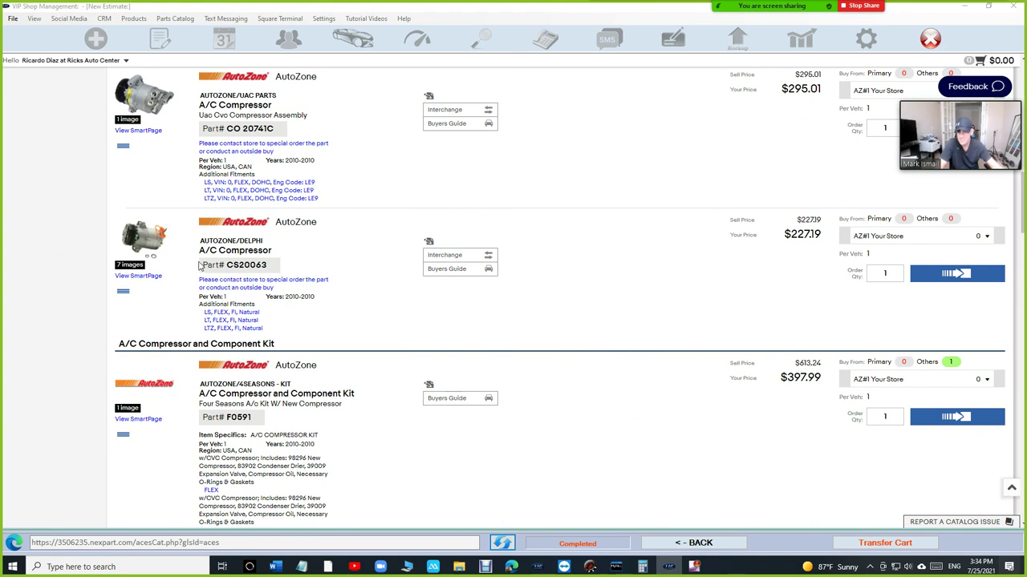
{"action": "scroll", "coordinate": [672, 295], "scroll_direction": "down", "scroll_amount": 4}
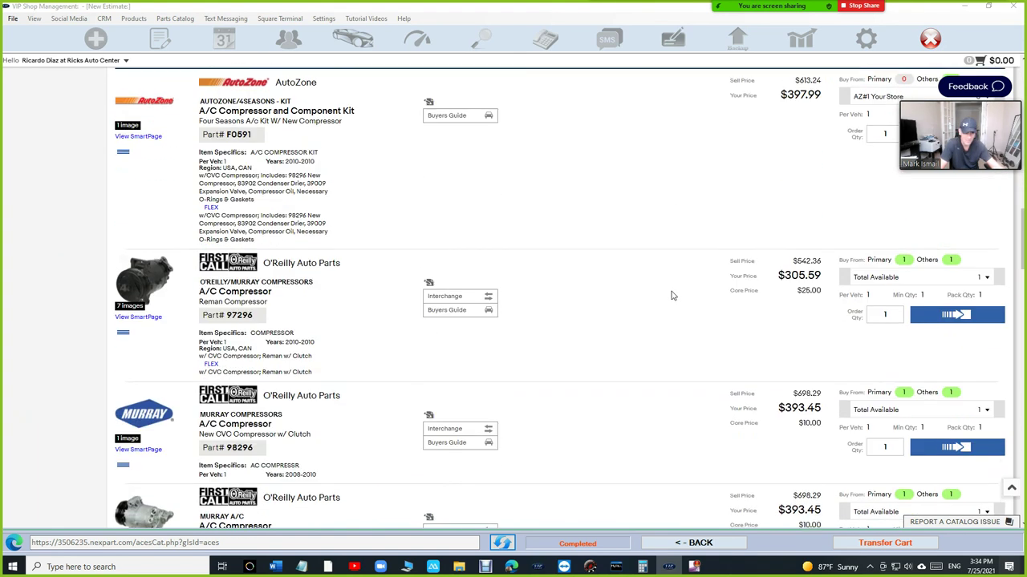
{"action": "scroll", "coordinate": [672, 295], "scroll_direction": "up", "scroll_amount": 3}
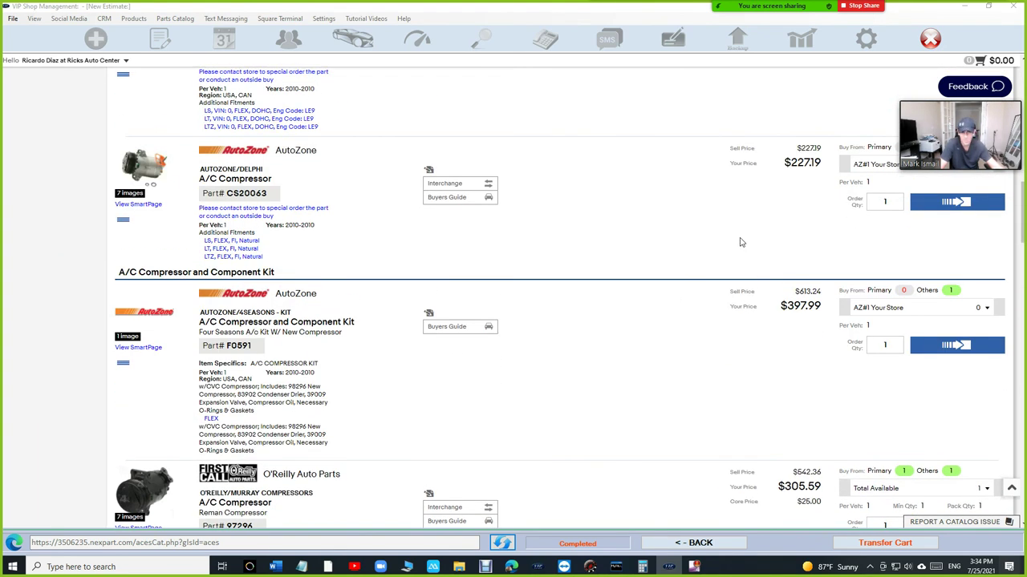
{"action": "scroll", "coordinate": [699, 305], "scroll_direction": "down", "scroll_amount": 8}
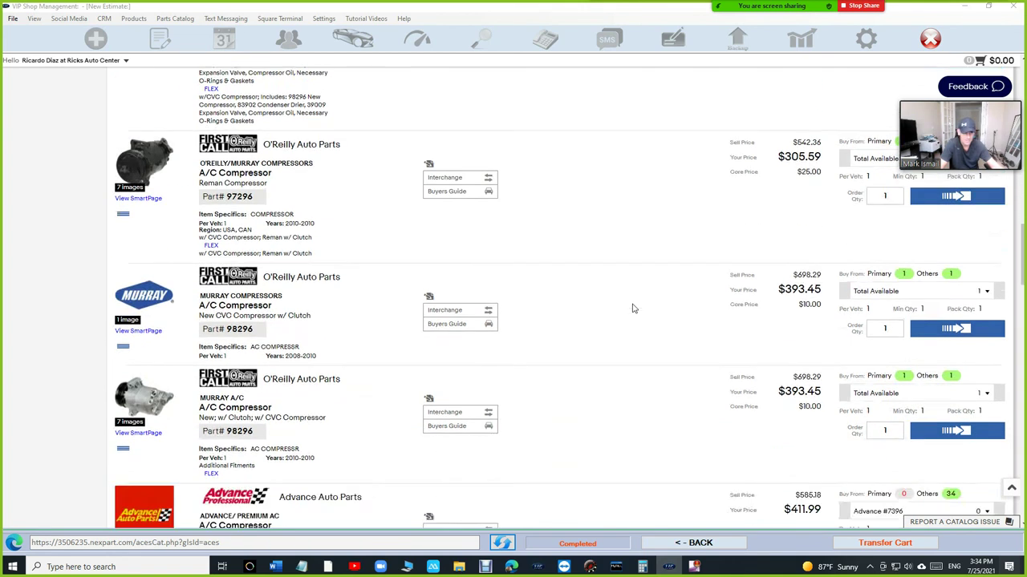
{"action": "scroll", "coordinate": [632, 309], "scroll_direction": "down", "scroll_amount": 6}
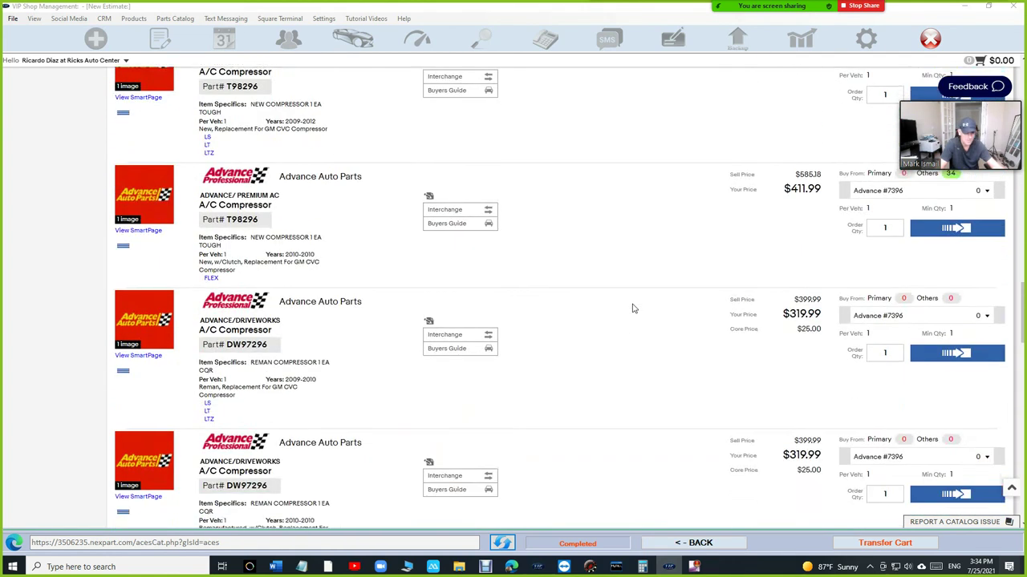
{"action": "scroll", "coordinate": [632, 309], "scroll_direction": "down", "scroll_amount": 6}
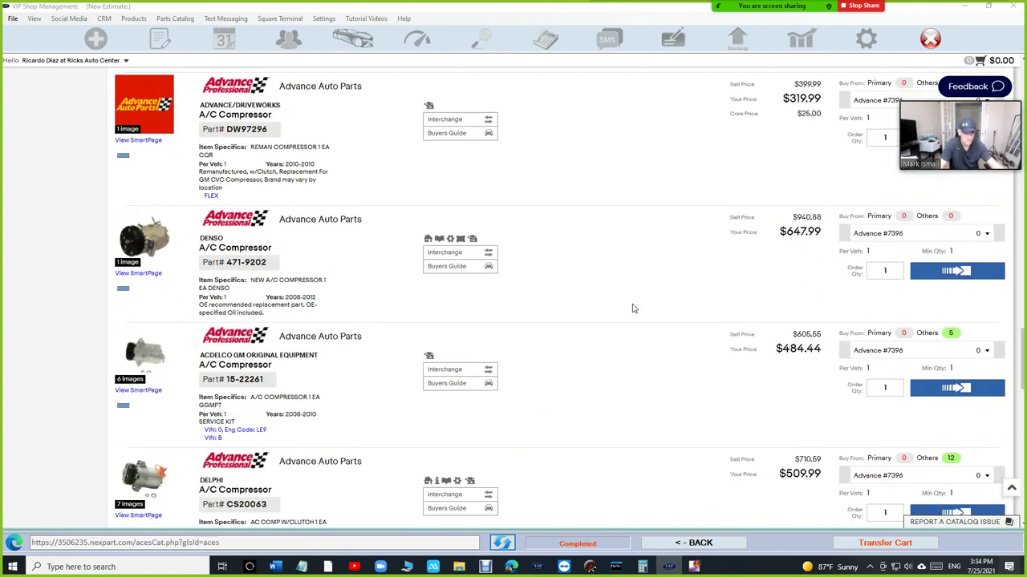
{"action": "scroll", "coordinate": [632, 309], "scroll_direction": "down", "scroll_amount": 6}
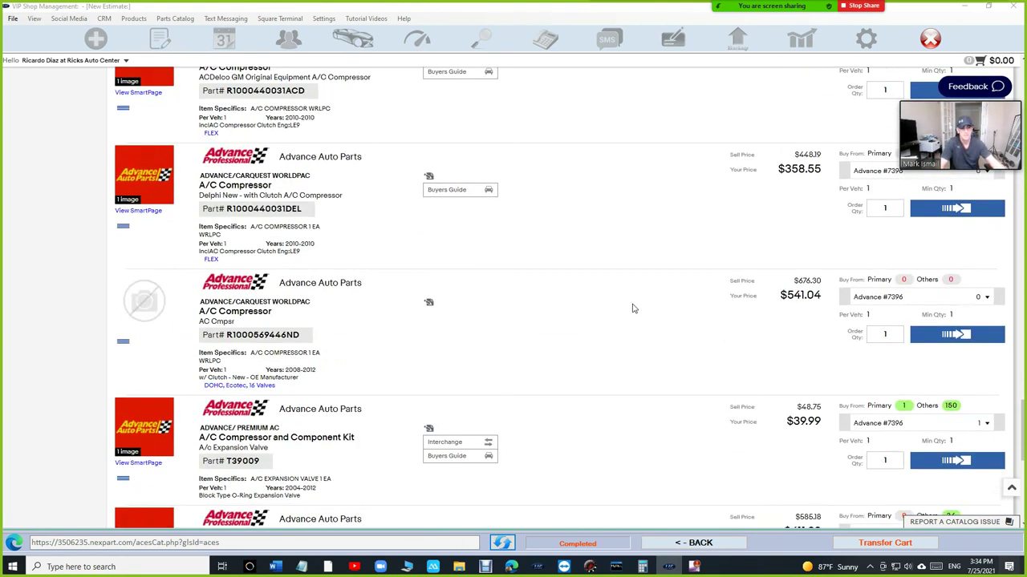
{"action": "scroll", "coordinate": [632, 308], "scroll_direction": "down", "scroll_amount": 3}
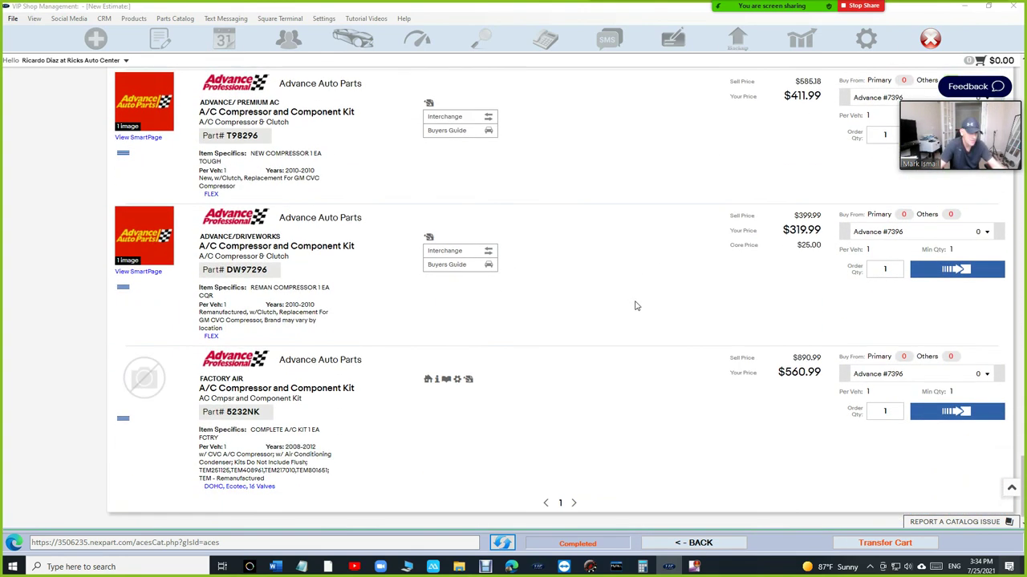
{"action": "scroll", "coordinate": [729, 273], "scroll_direction": "up", "scroll_amount": 8}
{"action": "scroll", "coordinate": [729, 273], "scroll_direction": "up", "scroll_amount": 4}
{"action": "scroll", "coordinate": [729, 272], "scroll_direction": "down", "scroll_amount": 5}
{"action": "left_click", "coordinate": [182, 569]}
{"action": "type", "text": "ca"}
{"action": "key", "text": "Return"}
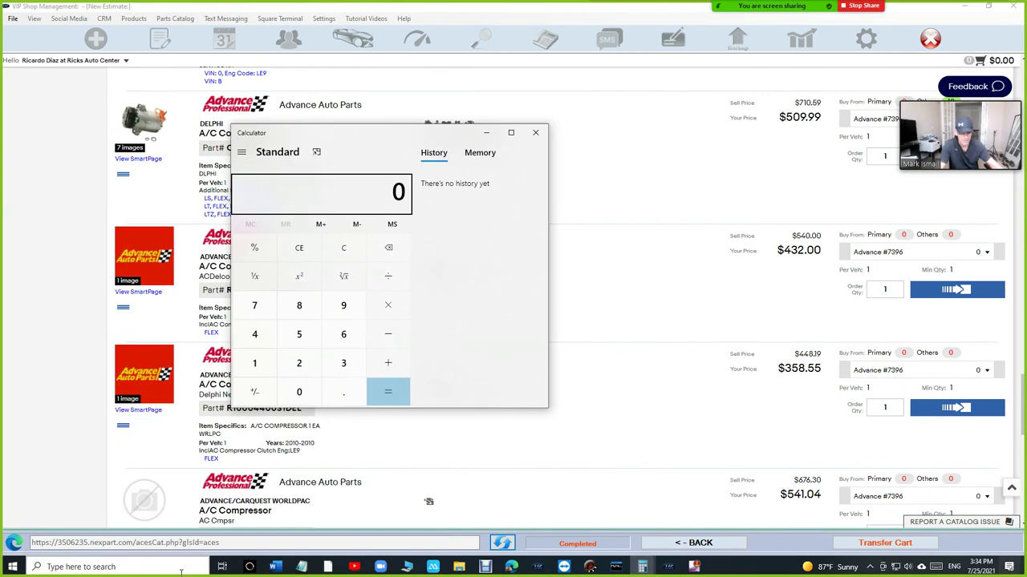
{"action": "type", "text": "319"}
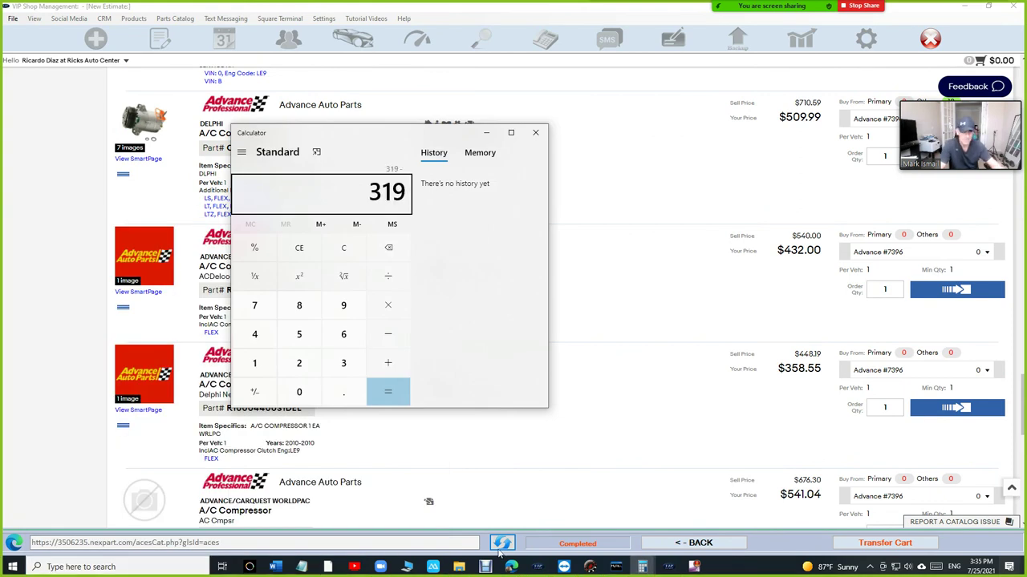
{"action": "scroll", "coordinate": [762, 445], "scroll_direction": "up", "scroll_amount": 8}
{"action": "scroll", "coordinate": [763, 442], "scroll_direction": "up", "scroll_amount": 10}
{"action": "scroll", "coordinate": [763, 442], "scroll_direction": "up", "scroll_amount": 3}
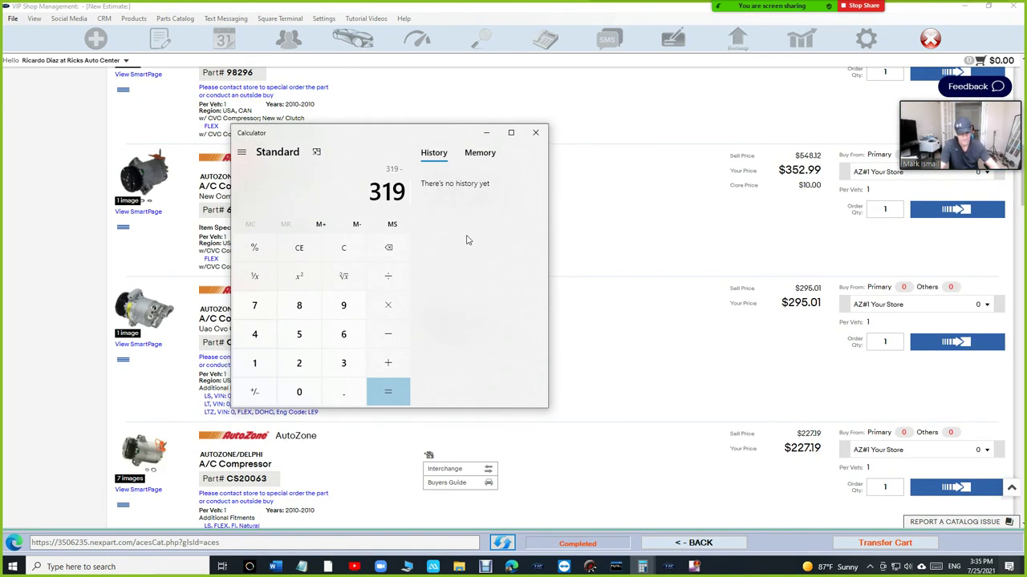
{"action": "type", "text": "227.149"}
{"action": "key", "text": "BackSpace"}
{"action": "key", "text": "BackSpace"}
{"action": "type", "text": "9"}
{"action": "key", "text": "Return"}
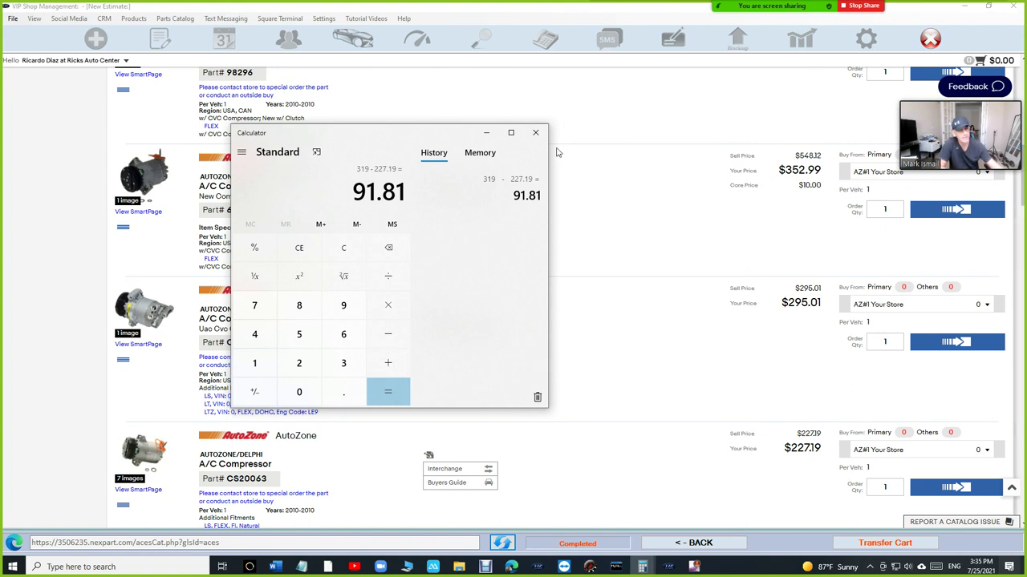
{"action": "left_click", "coordinate": [535, 132]}
{"action": "scroll", "coordinate": [711, 313], "scroll_direction": "up", "scroll_amount": 1}
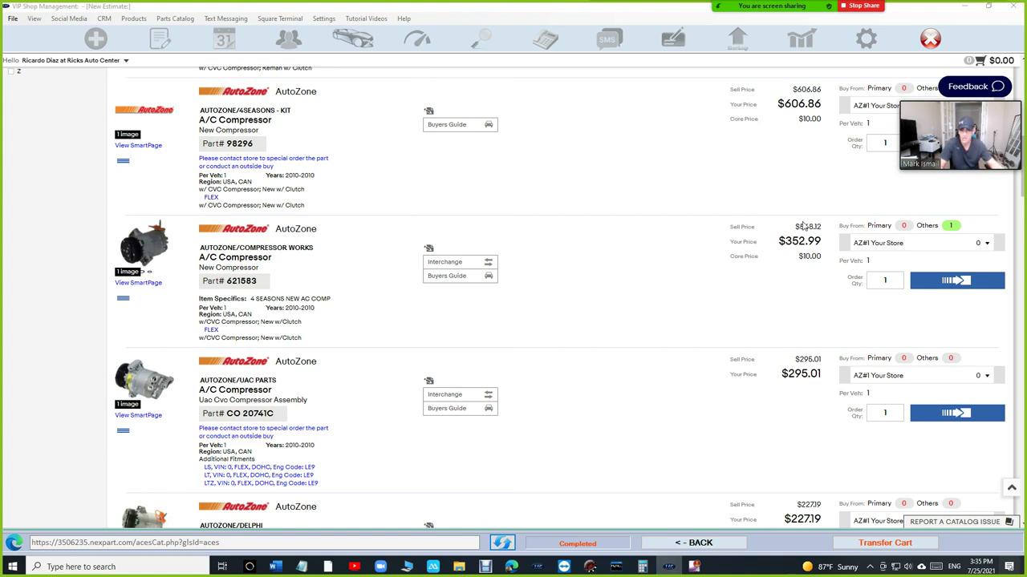
- Compare A/C compressor listings across sellers, highlighting the Delphi CS20063 brand along the way
{"action": "scroll", "coordinate": [693, 323], "scroll_direction": "up", "scroll_amount": 2}
{"action": "scroll", "coordinate": [693, 322], "scroll_direction": "down", "scroll_amount": 3}
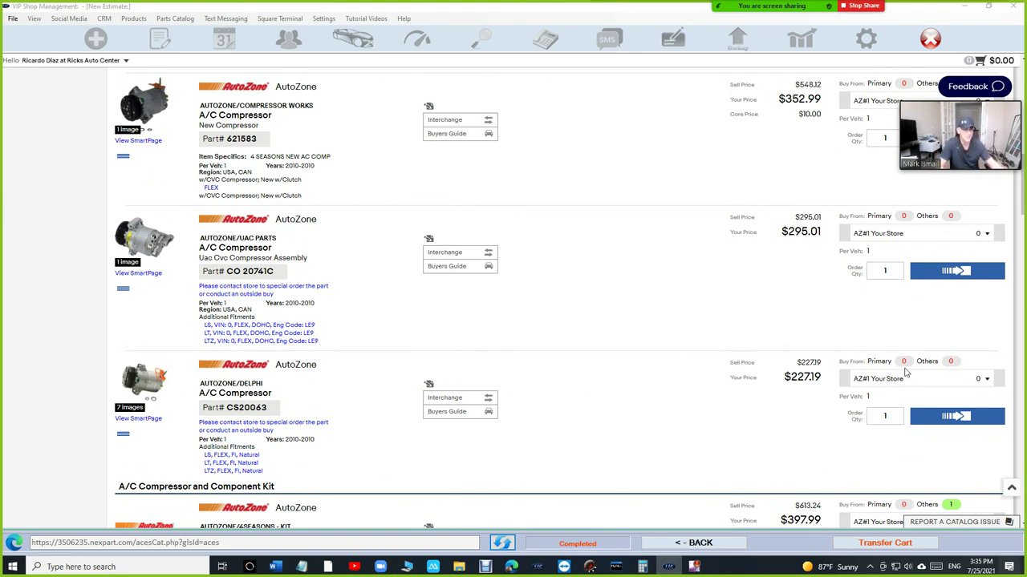
{"action": "scroll", "coordinate": [770, 240], "scroll_direction": "up", "scroll_amount": 2}
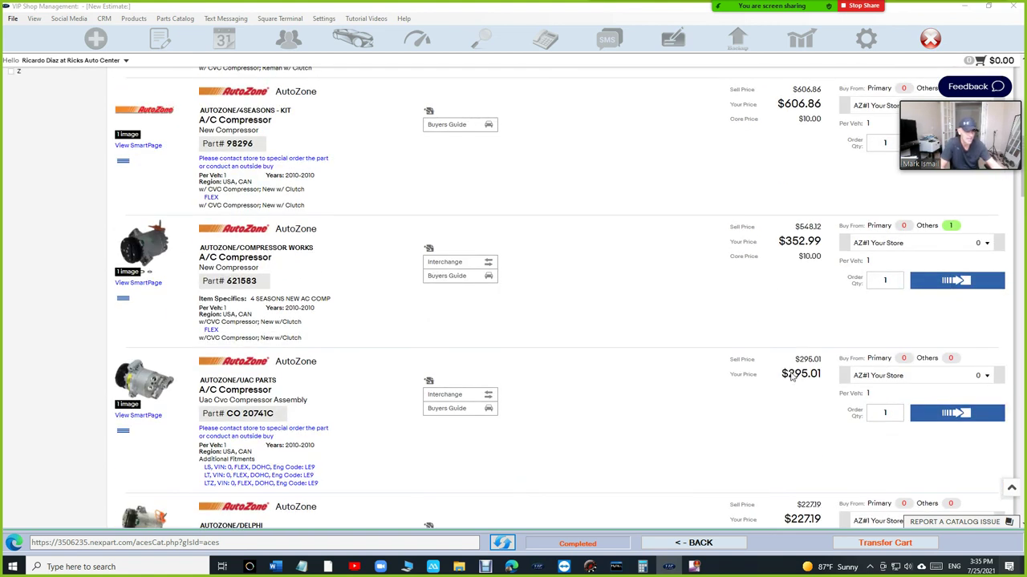
{"action": "scroll", "coordinate": [792, 377], "scroll_direction": "up", "scroll_amount": 2}
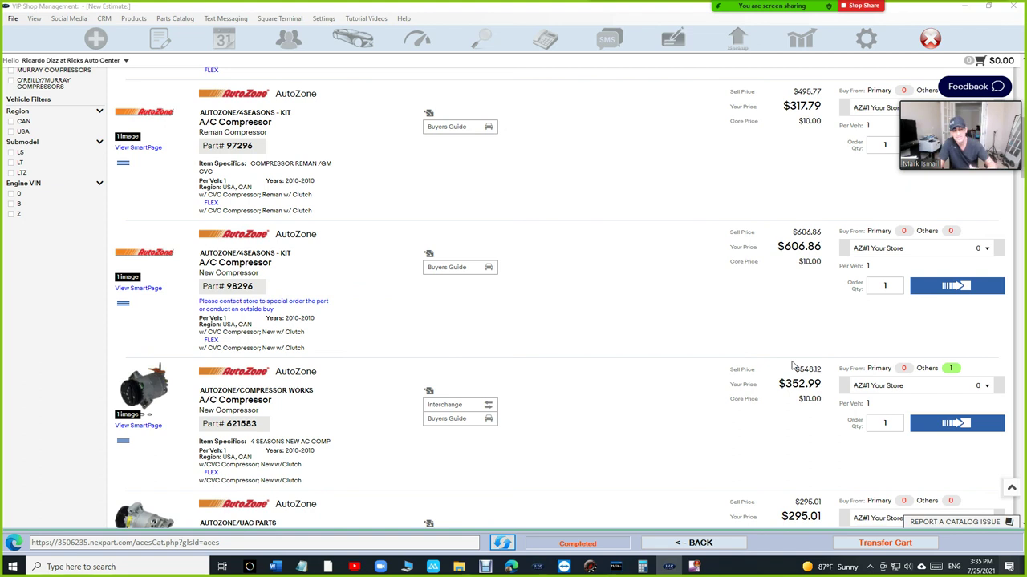
{"action": "scroll", "coordinate": [793, 366], "scroll_direction": "up", "scroll_amount": 5}
{"action": "scroll", "coordinate": [784, 347], "scroll_direction": "down", "scroll_amount": 3}
{"action": "scroll", "coordinate": [784, 347], "scroll_direction": "down", "scroll_amount": 6}
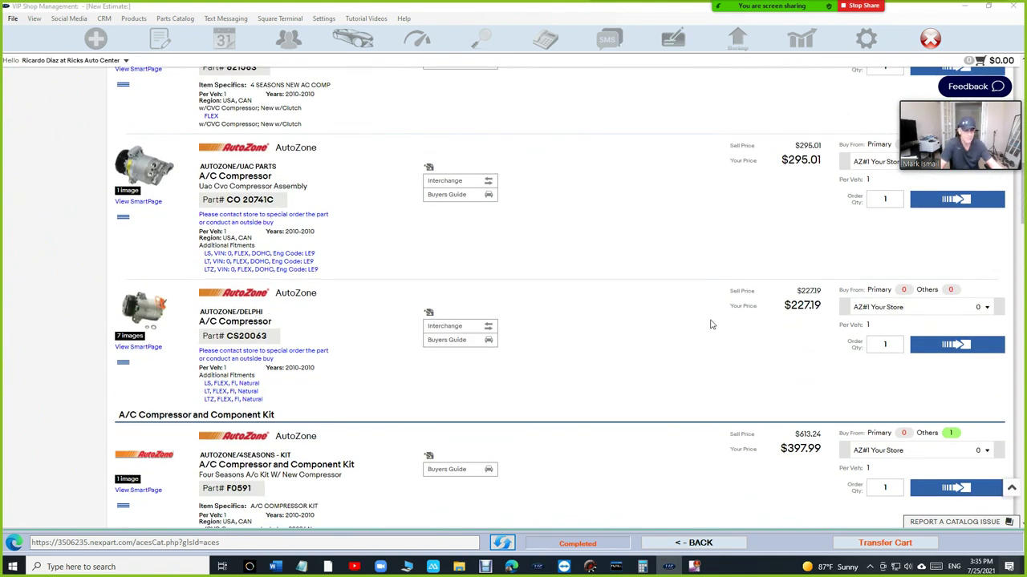
{"action": "left_click_drag", "start_coordinate": [223, 314], "coordinate": [261, 315]}
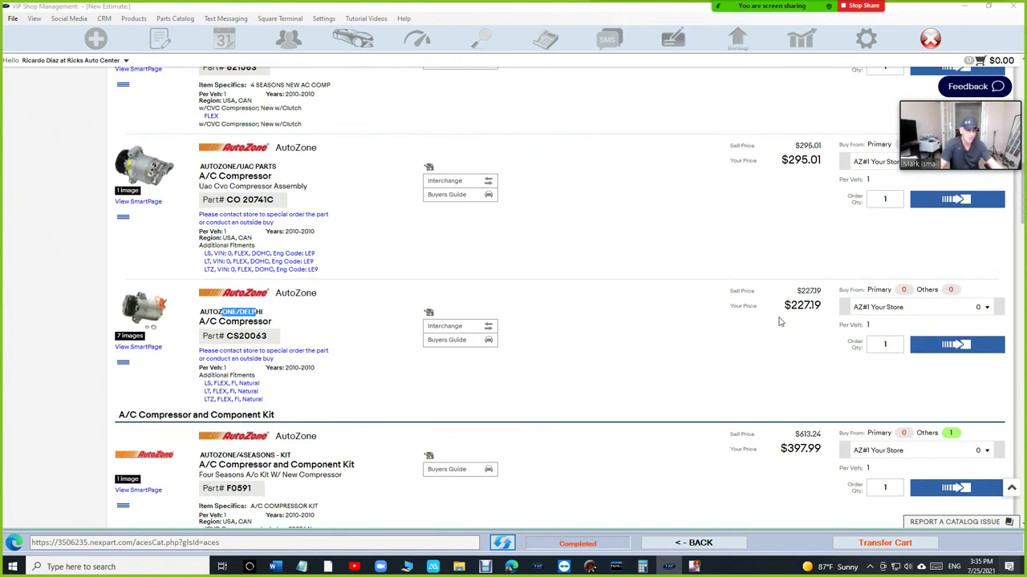
{"action": "scroll", "coordinate": [778, 322], "scroll_direction": "down", "scroll_amount": 10}
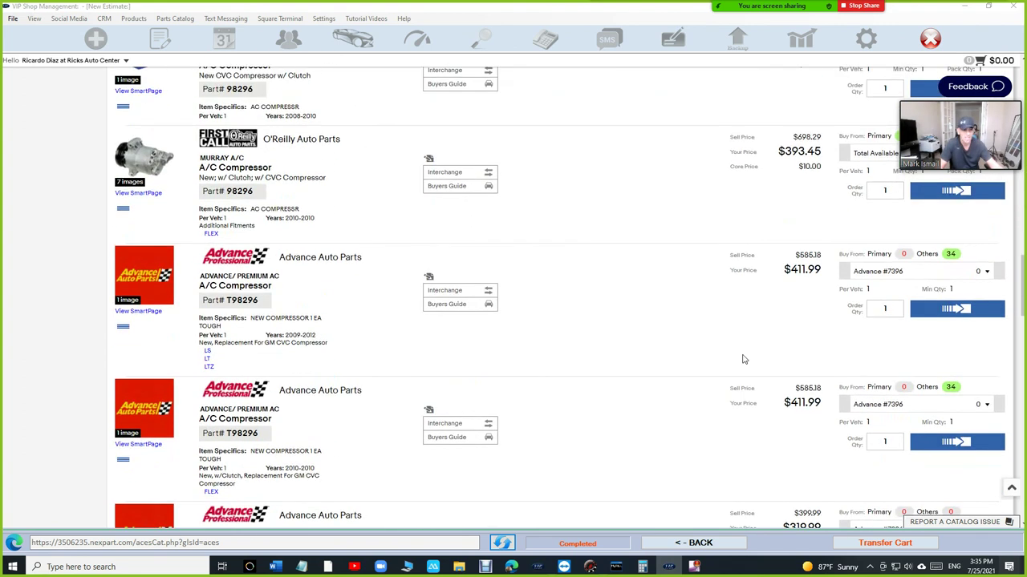
{"action": "scroll", "coordinate": [743, 359], "scroll_direction": "up", "scroll_amount": 7}
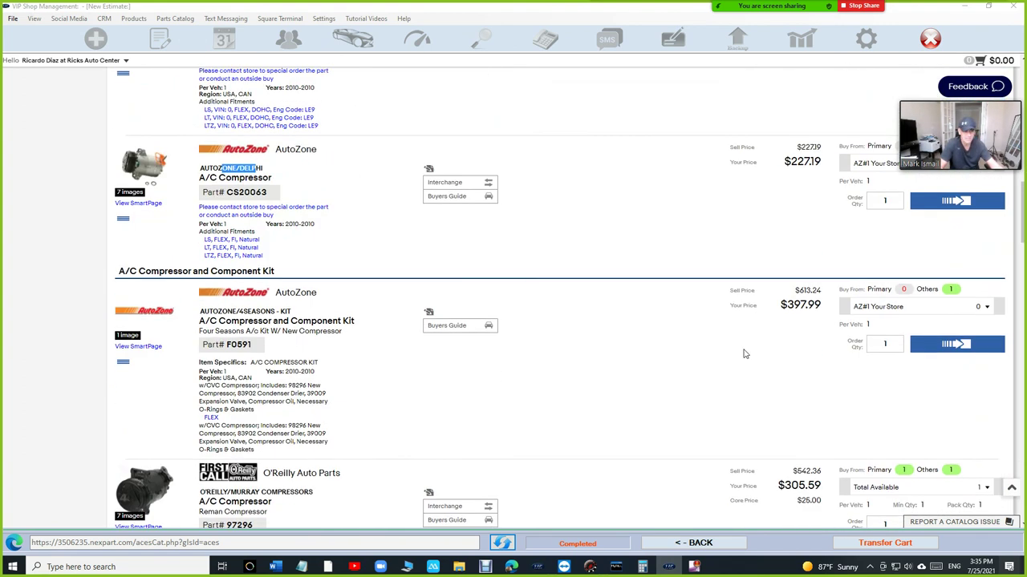
{"action": "scroll", "coordinate": [584, 324], "scroll_direction": "up", "scroll_amount": 1}
{"action": "scroll", "coordinate": [820, 264], "scroll_direction": "down", "scroll_amount": 2}
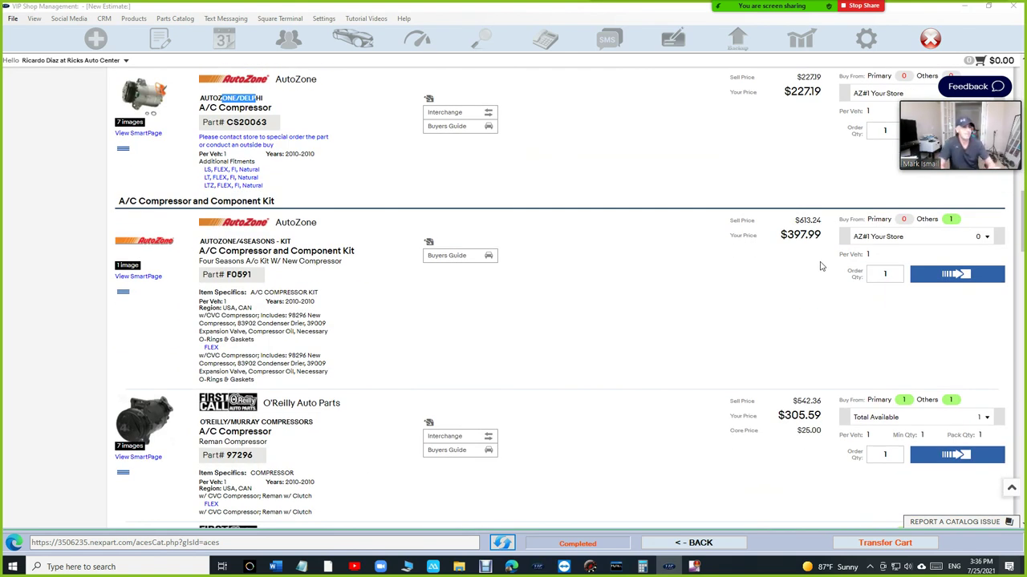
{"action": "scroll", "coordinate": [898, 401], "scroll_direction": "down", "scroll_amount": 2}
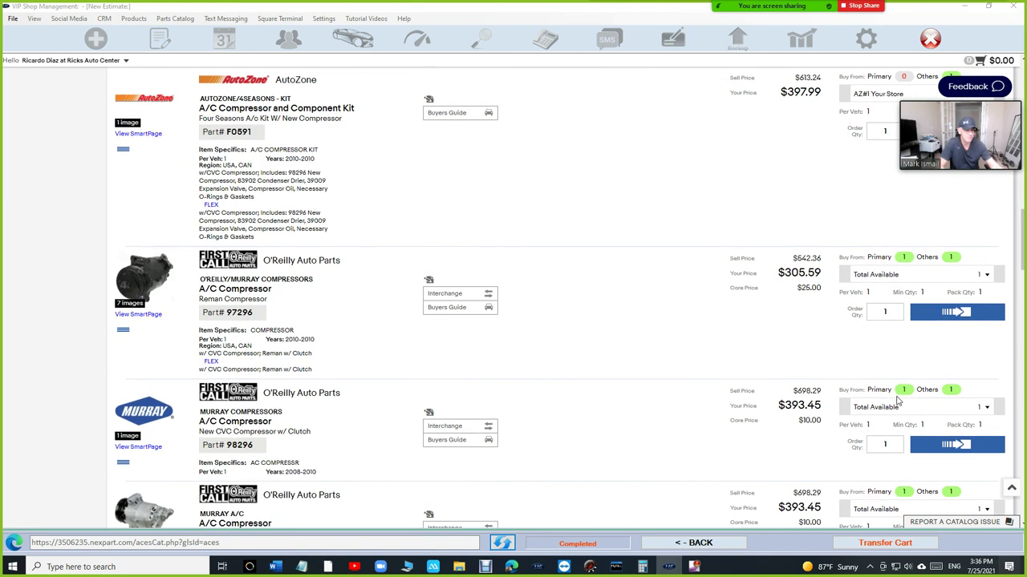
{"action": "scroll", "coordinate": [909, 397], "scroll_direction": "down", "scroll_amount": 4}
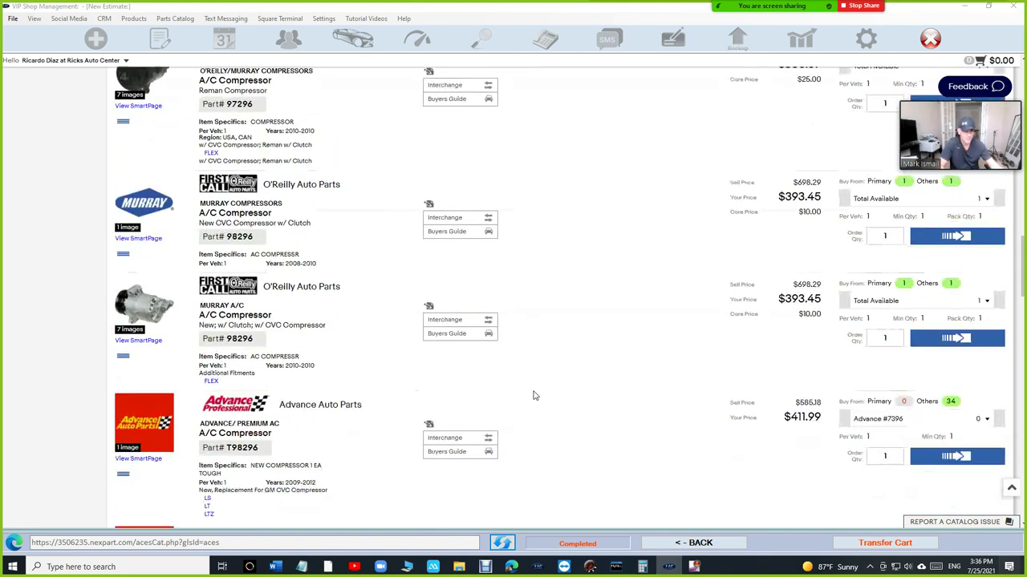
{"action": "scroll", "coordinate": [546, 393], "scroll_direction": "up", "scroll_amount": 4}
{"action": "scroll", "coordinate": [787, 362], "scroll_direction": "up", "scroll_amount": 1}
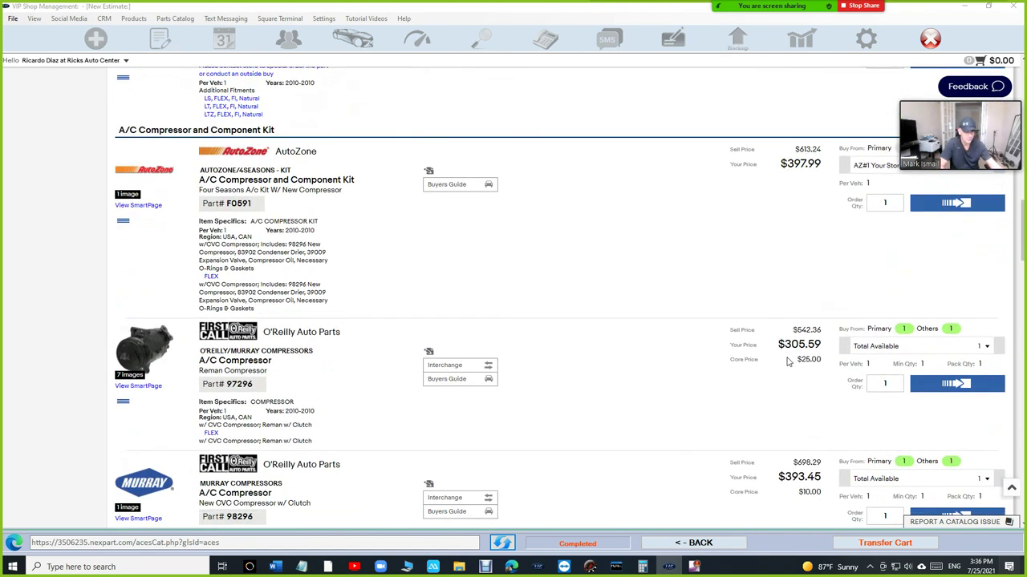
{"action": "scroll", "coordinate": [868, 387], "scroll_direction": "down", "scroll_amount": 4}
{"action": "scroll", "coordinate": [868, 387], "scroll_direction": "down", "scroll_amount": 10}
{"action": "scroll", "coordinate": [758, 402], "scroll_direction": "down", "scroll_amount": 4}
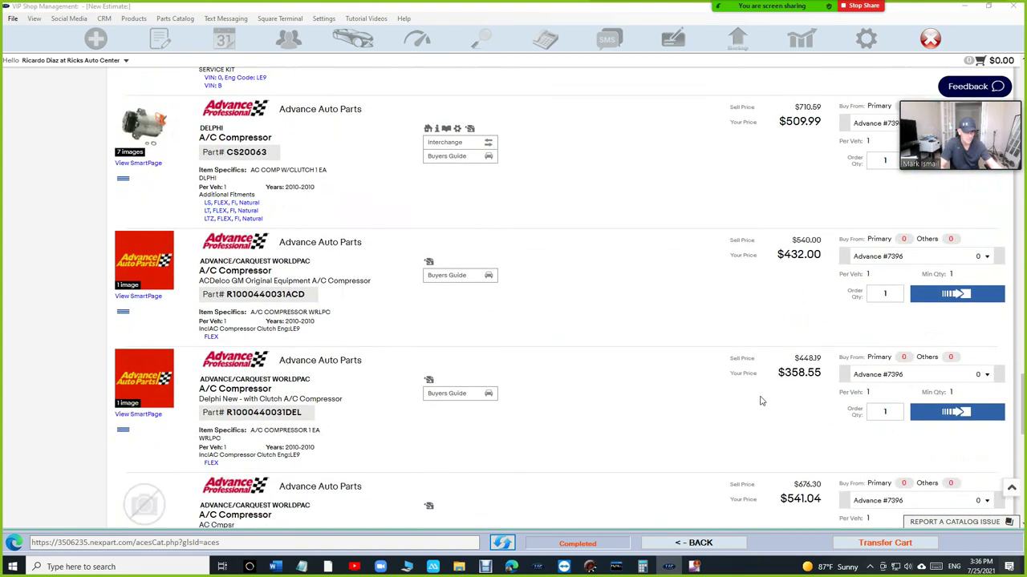
{"action": "scroll", "coordinate": [761, 401], "scroll_direction": "up", "scroll_amount": 3}
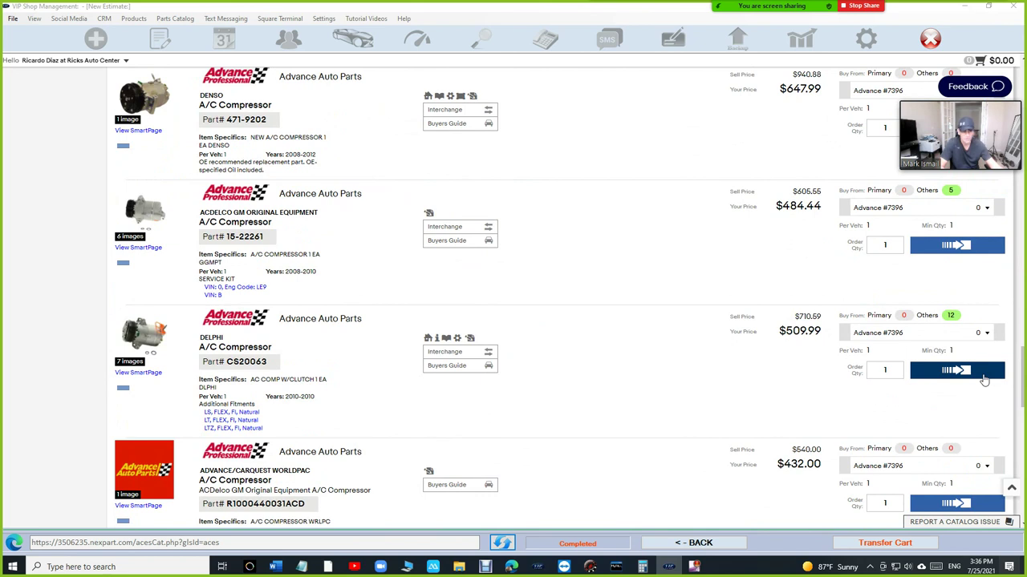
{"action": "scroll", "coordinate": [933, 304], "scroll_direction": "up", "scroll_amount": 3}
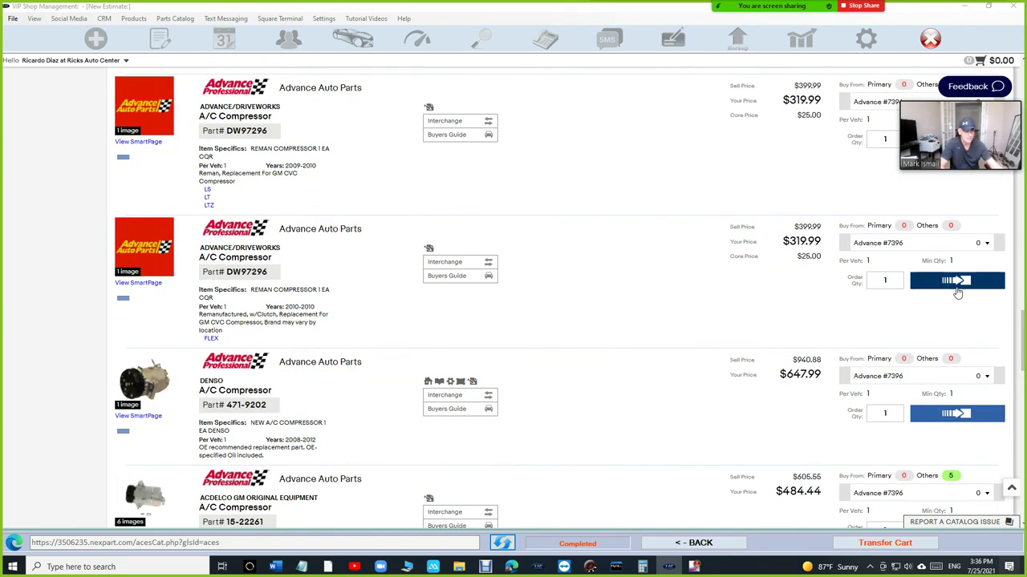
{"action": "scroll", "coordinate": [957, 292], "scroll_direction": "up", "scroll_amount": 3}
- Transfer the Advance T98296 A/C compressor to the estimate at $597.39, totaling $639.20
{"action": "left_click", "coordinate": [953, 303]}
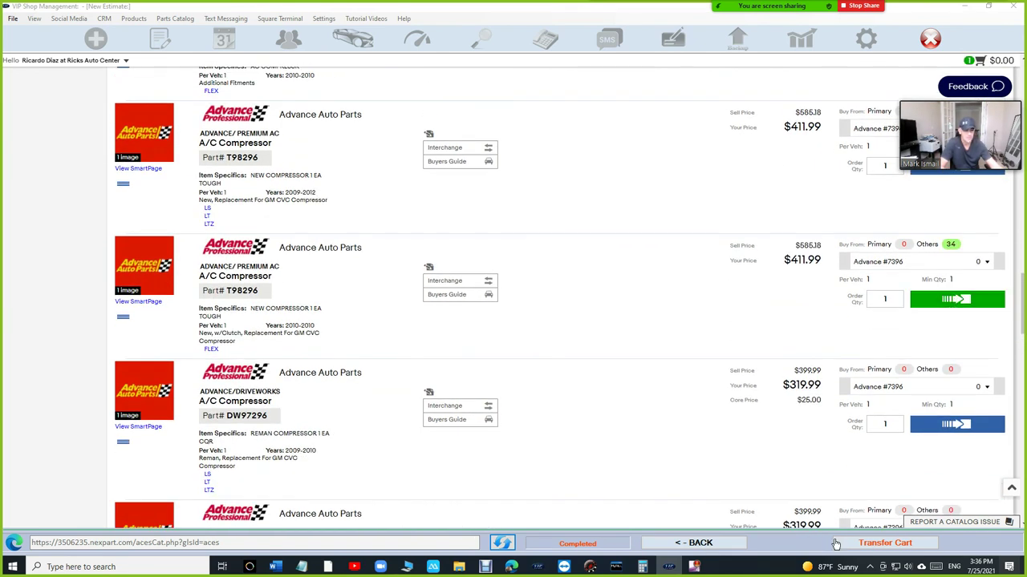
{"action": "left_click", "coordinate": [867, 543]}
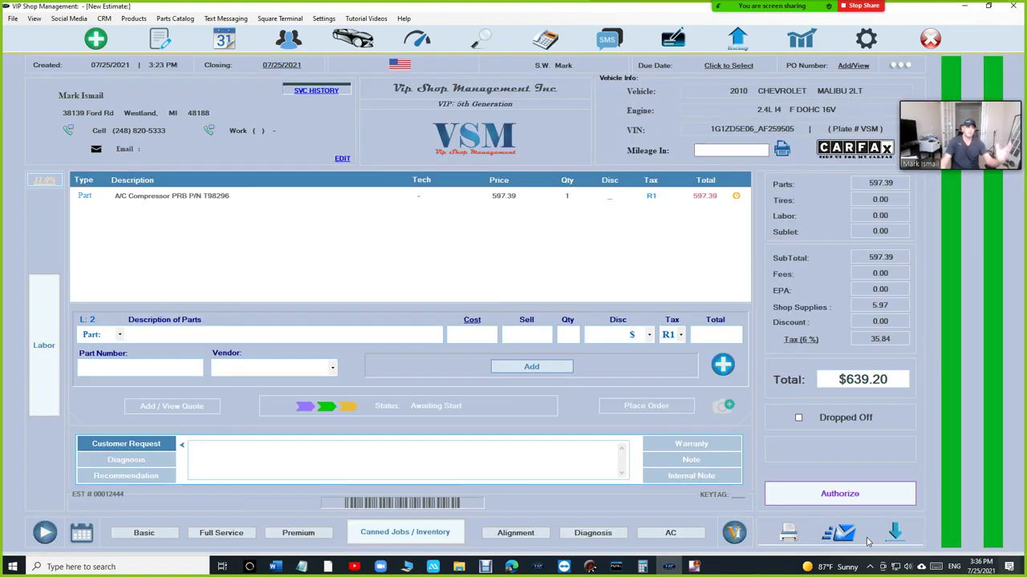